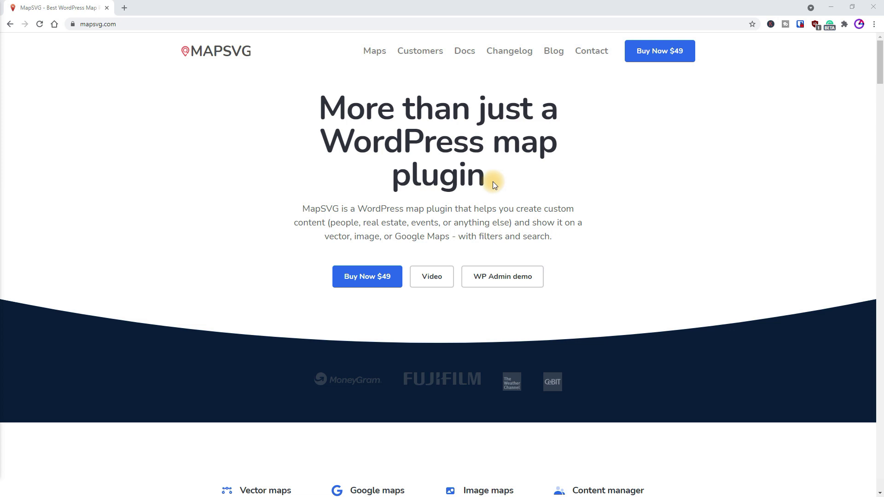
# Go to MapSVG's free SVG vector maps page and scroll down to the Maps of countries list
pyautogui.click(379, 58)
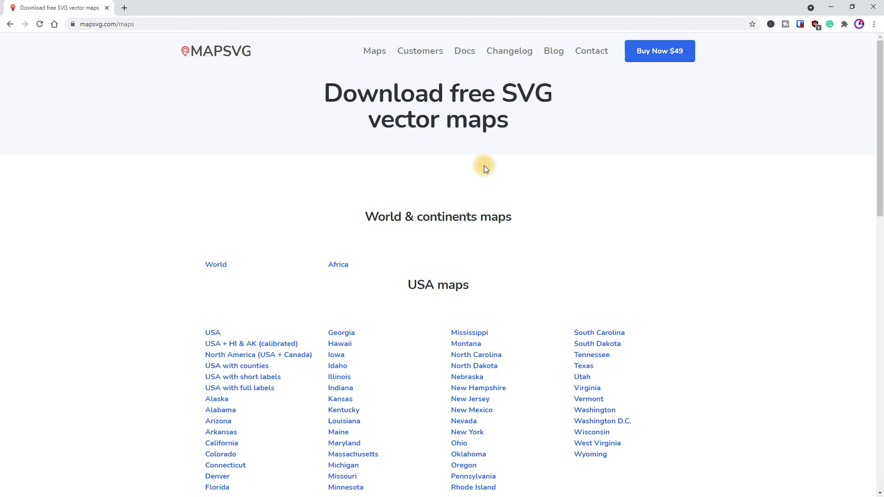
pyautogui.scroll(-8, 493, 207)
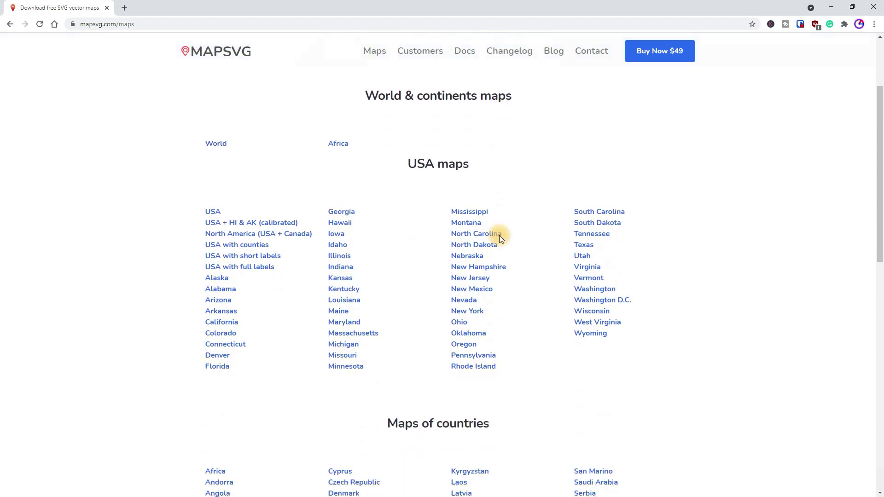
pyautogui.scroll(-3, 499, 242)
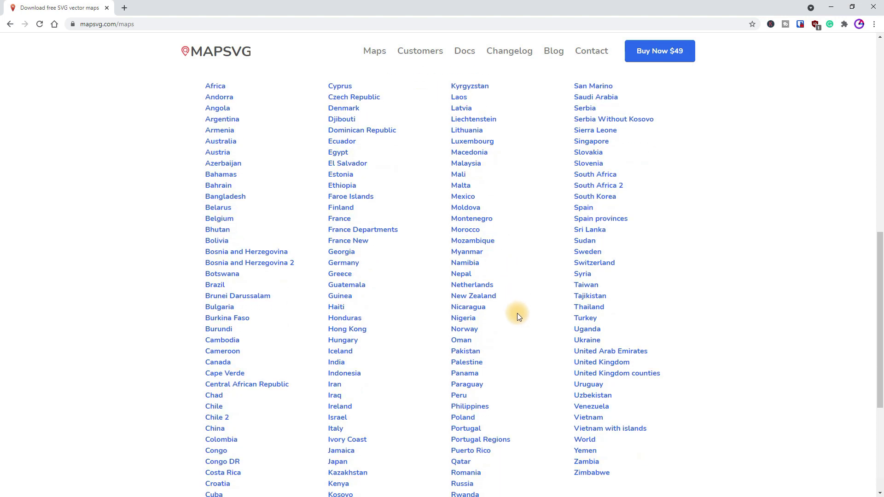
# Download new-zealand.svg after reviewing its CC BY 4.0 licence, then resize Chrome beside PowerPoint
pyautogui.click(483, 298)
pyautogui.scroll(-4, 483, 298)
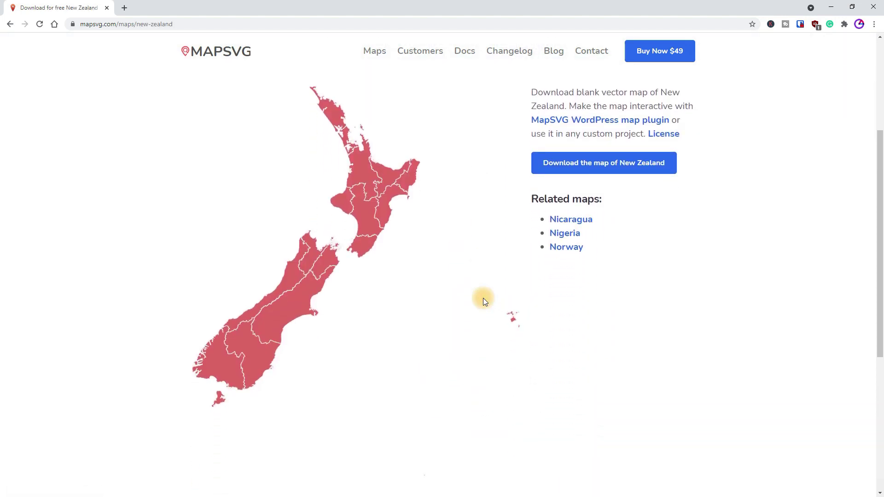
pyautogui.click(663, 137)
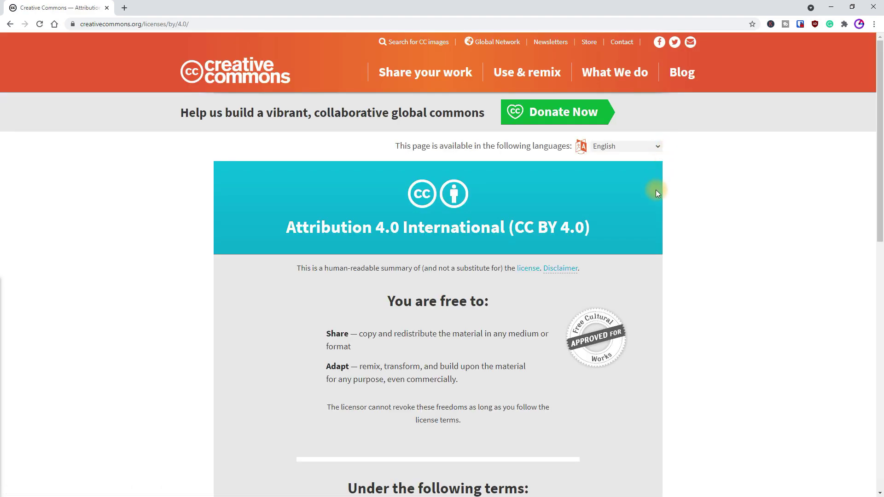
pyautogui.scroll(-4, 648, 219)
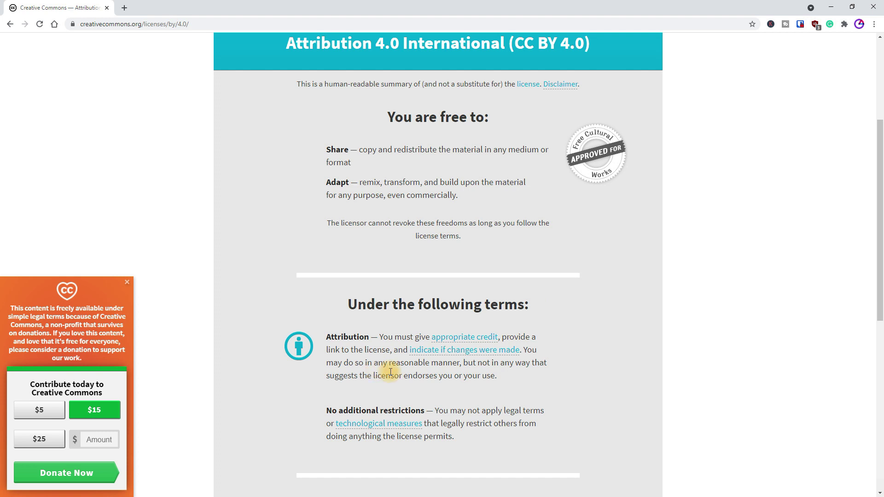
pyautogui.click(10, 24)
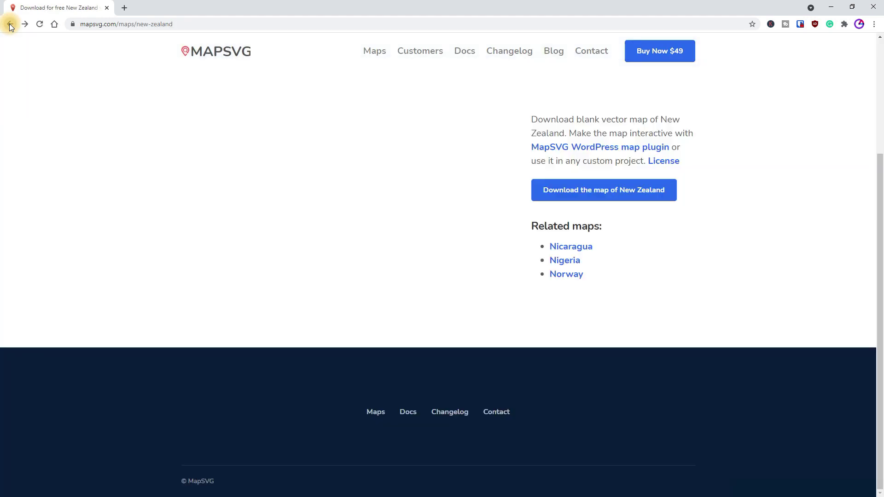
pyautogui.click(578, 191)
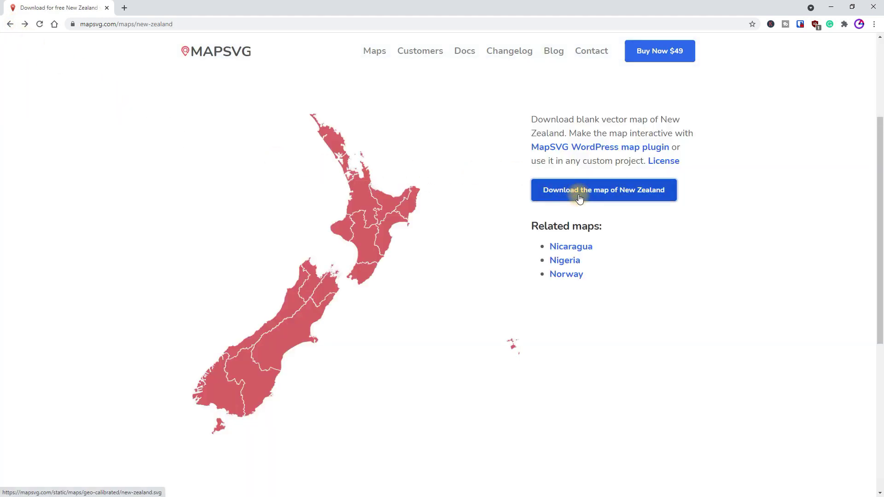
pyautogui.doubleClick(576, 9)
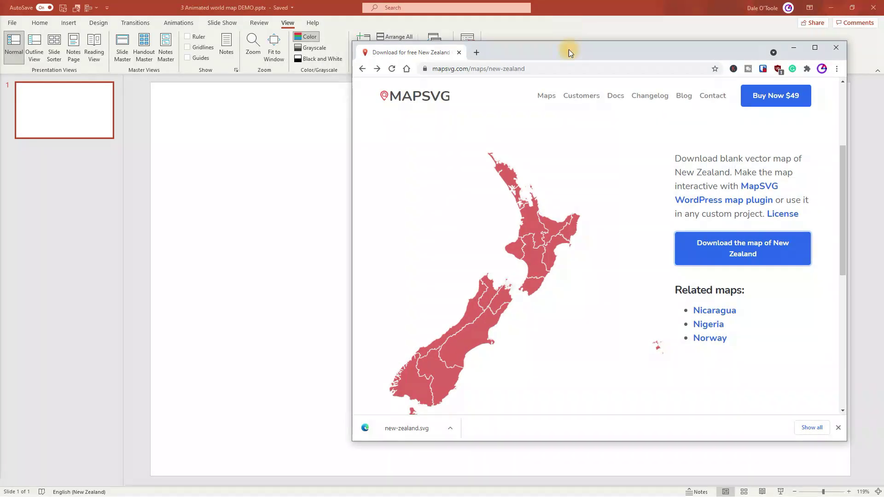
# Drop new-zealand.svg onto the slide and convert the graphic to a shape
pyautogui.moveTo(413, 428); pyautogui.dragTo(281, 276)
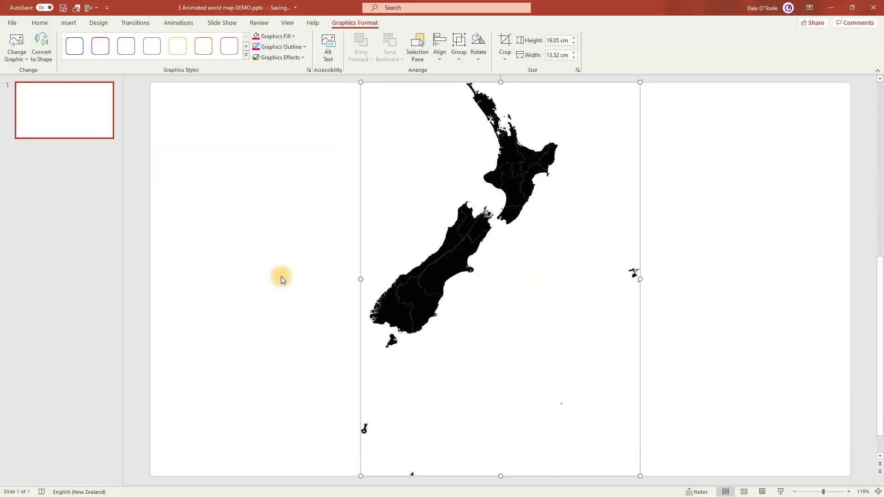
pyautogui.rightClick(436, 270)
pyautogui.click(460, 330)
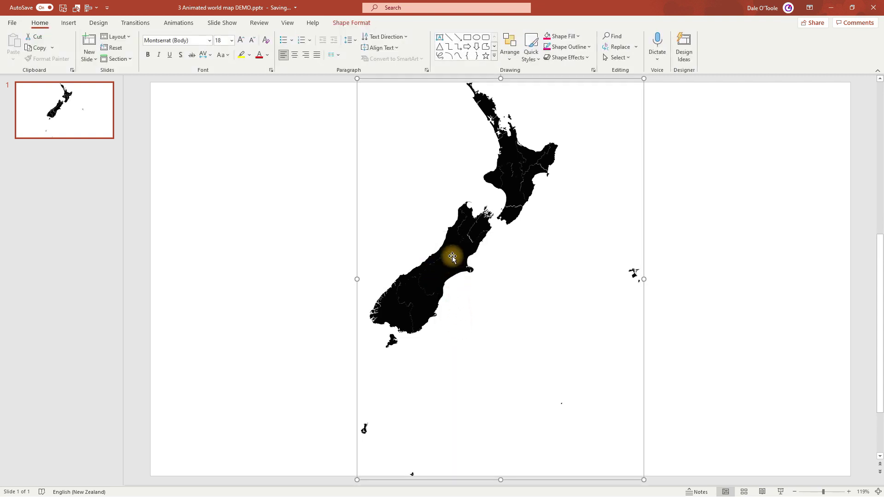
# Ungroup the map into separate region pieces and select the Chatham Islands piece
pyautogui.rightClick(453, 256)
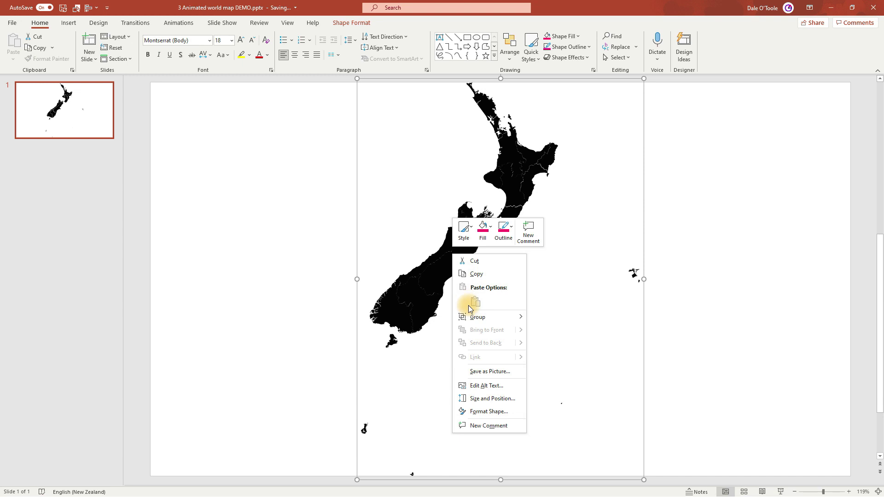
pyautogui.moveTo(474, 317)
pyautogui.click(561, 344)
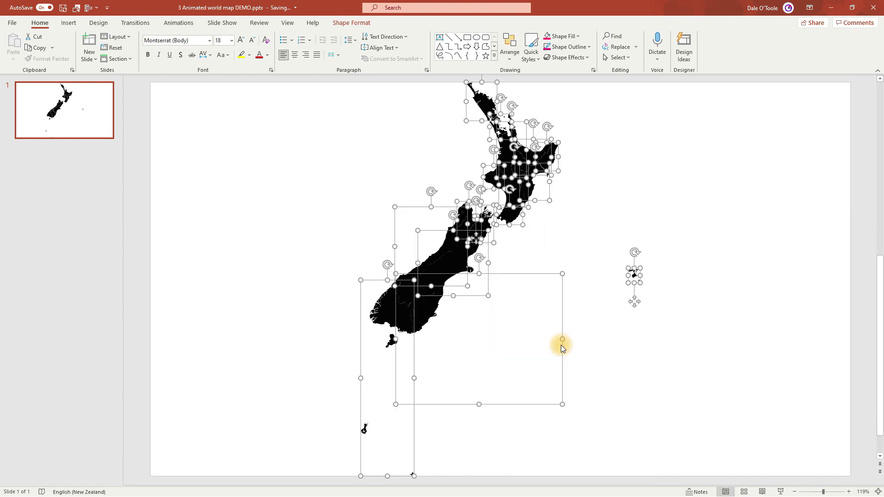
pyautogui.click(673, 330)
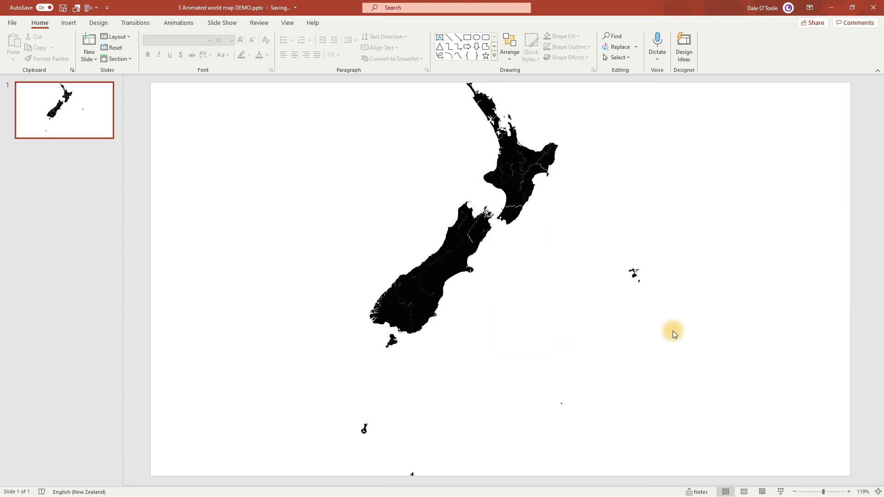
pyautogui.moveTo(672, 331); pyautogui.dragTo(602, 239)
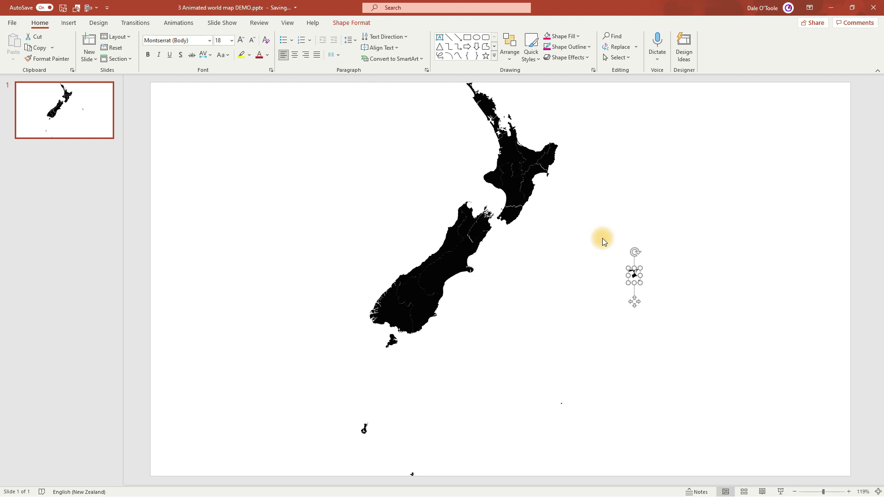
# Delete the Chatham Islands and subtract a rectangle to cut the small offshore islands from the South Island
pyautogui.press('Delete')
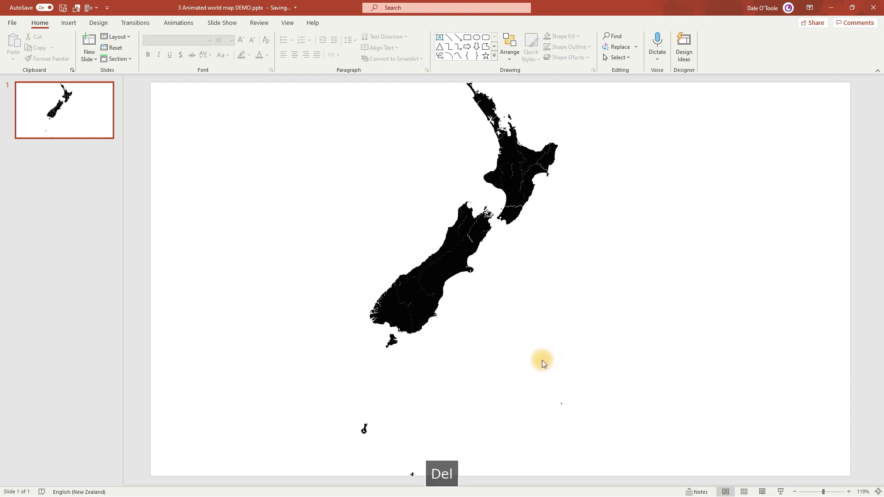
pyautogui.click(561, 404)
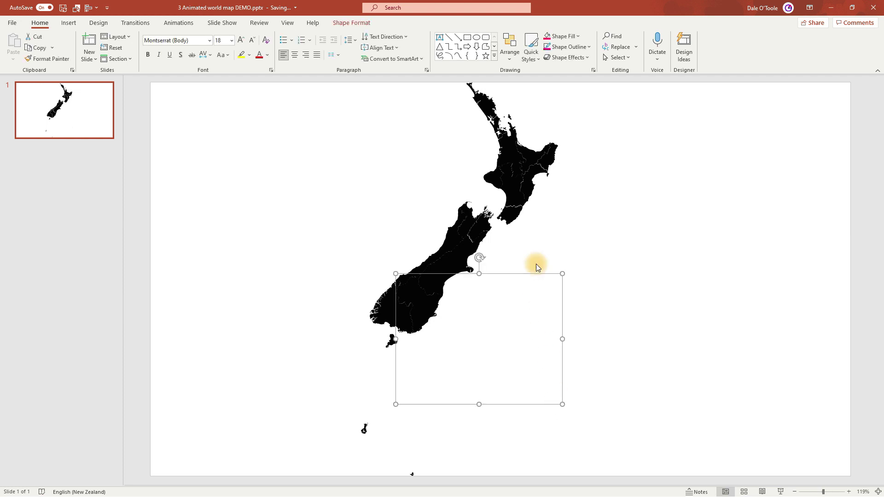
pyautogui.click(467, 37)
pyautogui.moveTo(536, 369); pyautogui.dragTo(589, 425)
pyautogui.click(439, 298)
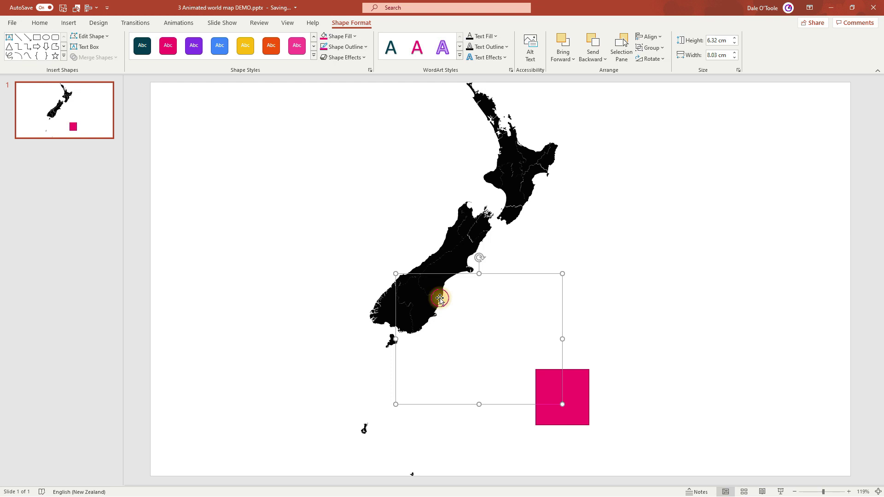
pyautogui.keyDown('shift'); pyautogui.click(575, 385); pyautogui.keyUp('shift')
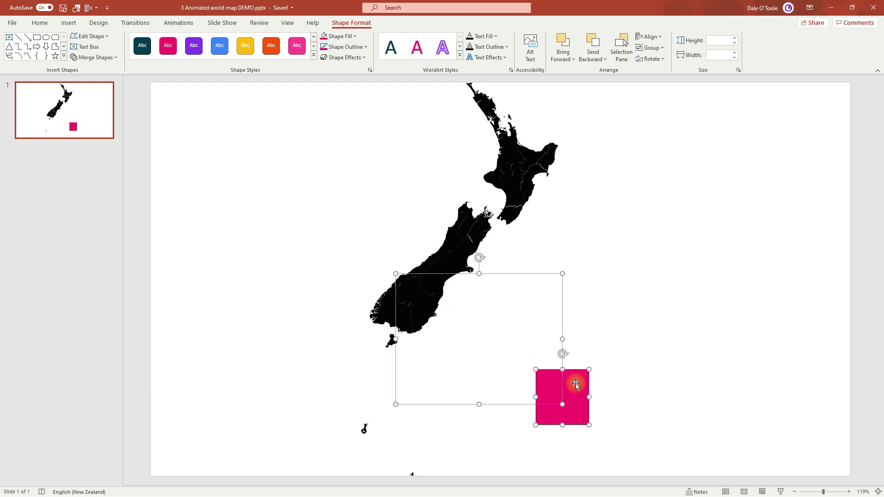
pyautogui.click(110, 57)
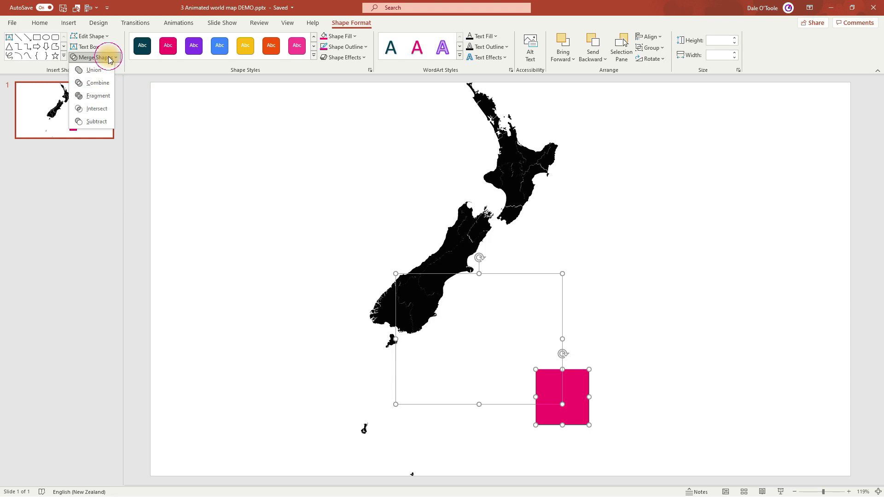
pyautogui.click(104, 118)
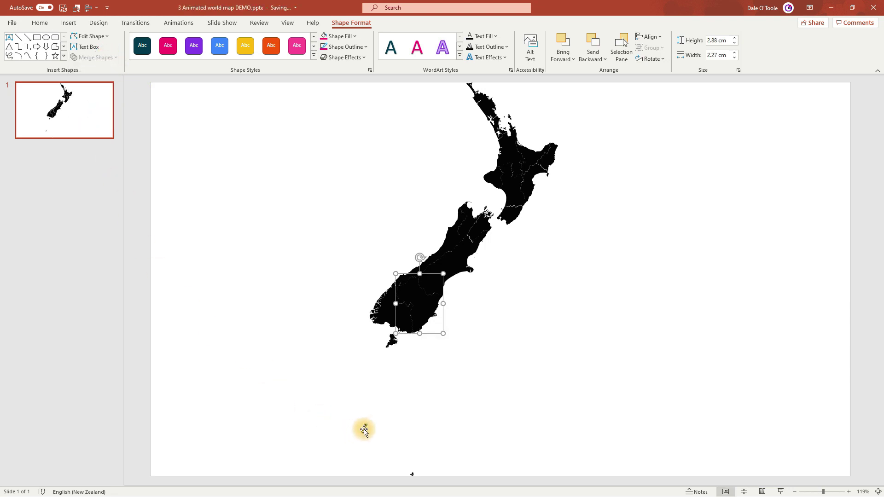
# Trim the southern islet off the tall region by subtracting a rectangle from it
pyautogui.click(364, 428)
pyautogui.click(37, 36)
pyautogui.moveTo(351, 405)
pyautogui.mouseDown()
pyautogui.moveTo(420, 474)
pyautogui.moveTo(458, 484)
pyautogui.mouseUp()
pyautogui.click(391, 311)
pyautogui.keyDown('shift'); pyautogui.click(436, 436); pyautogui.keyUp('shift')
pyautogui.click(110, 57)
pyautogui.click(103, 118)
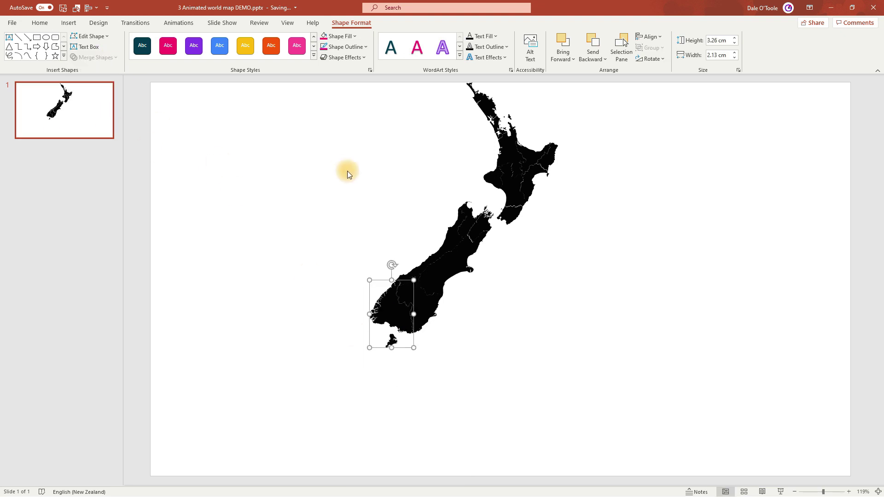
pyautogui.hotkey('ctrl', 'a')
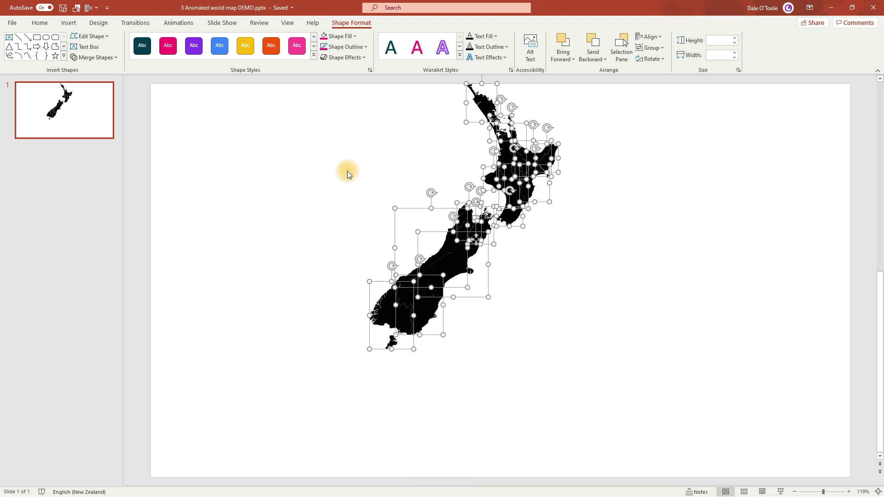
# Group all map pieces, enlarge the map, and move it down and right
pyautogui.hotkey('ctrl', 'g')
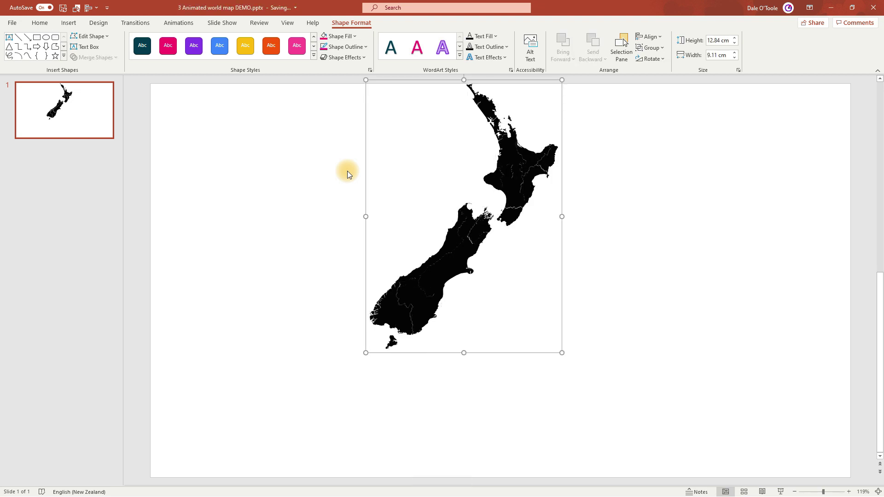
pyautogui.moveTo(561, 353); pyautogui.dragTo(598, 405)
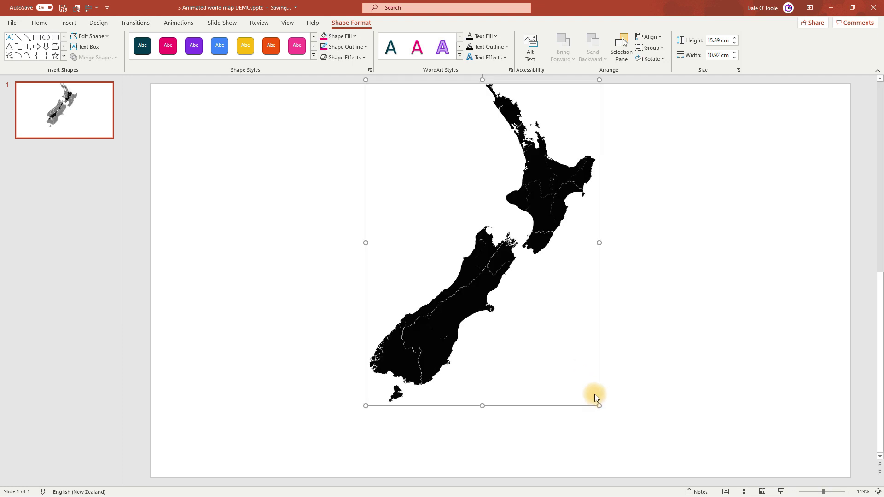
pyautogui.moveTo(495, 273); pyautogui.dragTo(509, 308)
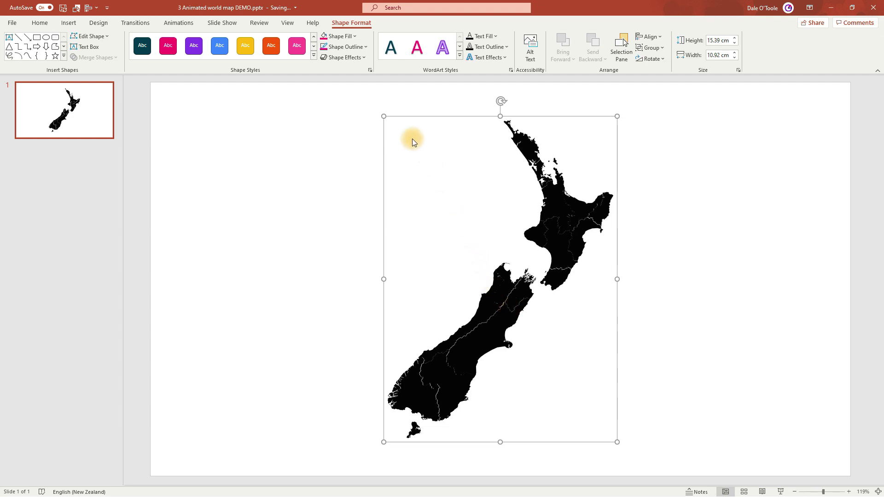
# Set the map's Shape Fill and Shape Outline to the same dark teal
pyautogui.click(351, 36)
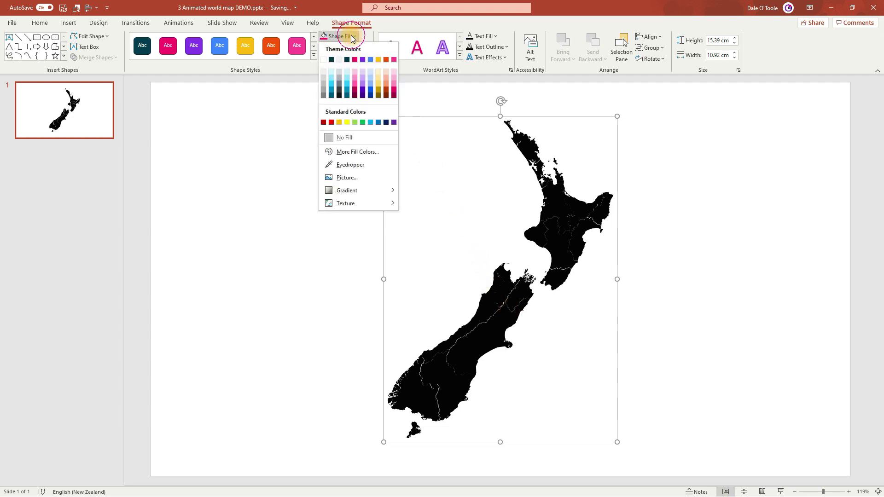
pyautogui.click(333, 59)
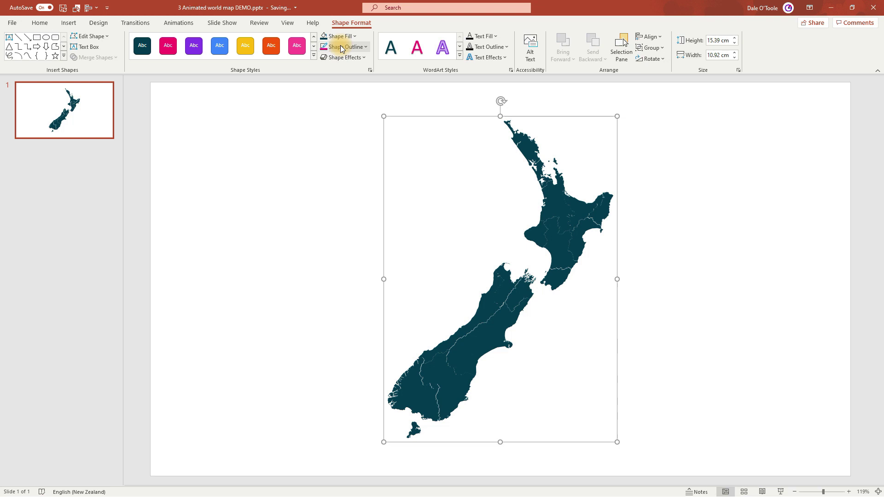
pyautogui.click(341, 45)
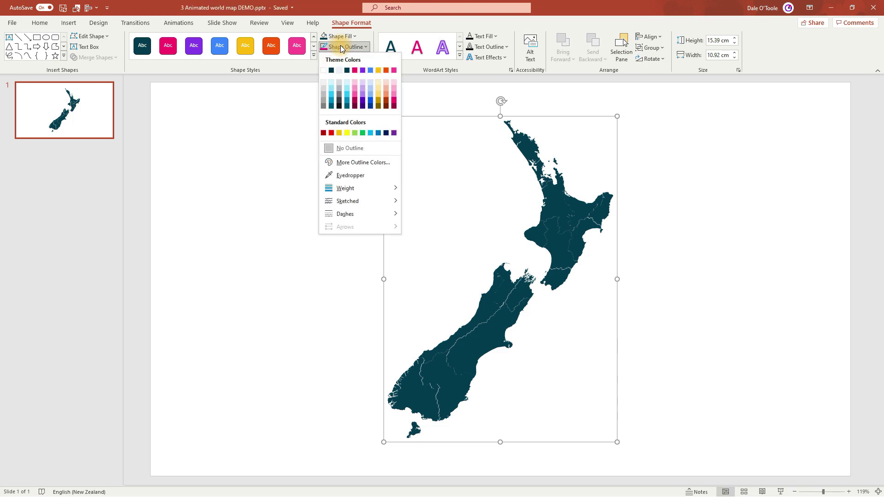
pyautogui.click(331, 70)
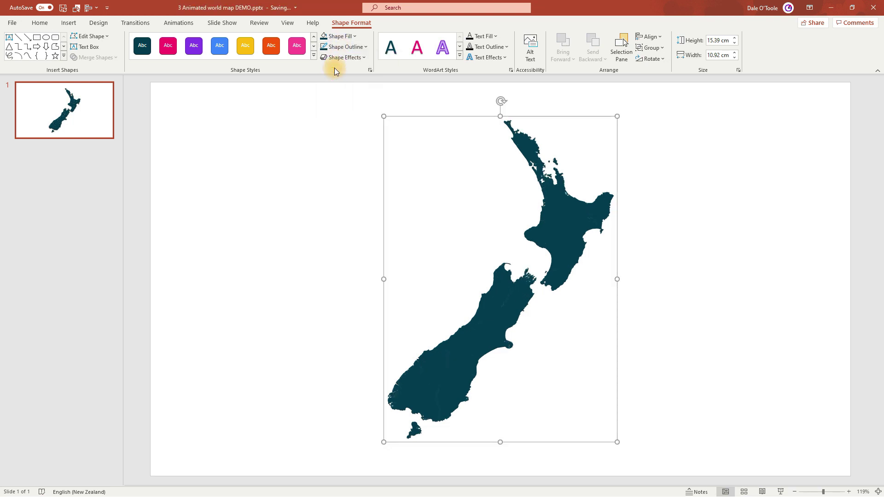
# Duplicate slide 1 and select the Canterbury region inside the copied map
pyautogui.rightClick(75, 117)
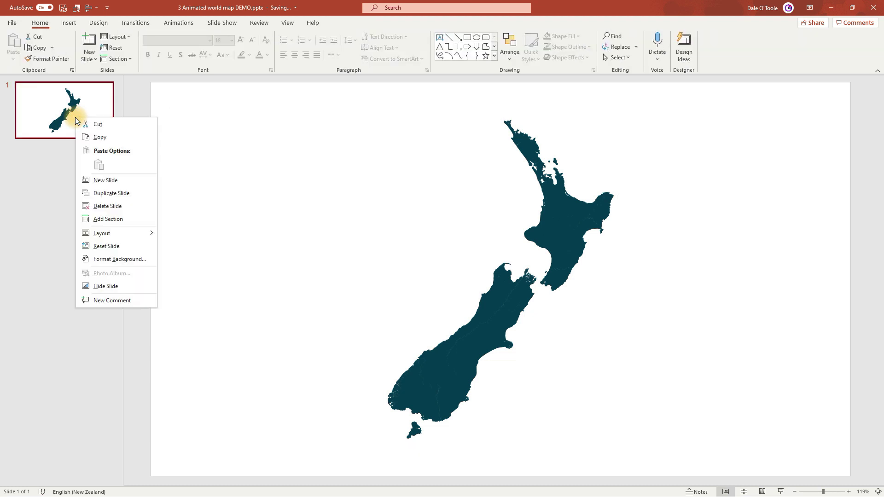
pyautogui.click(104, 195)
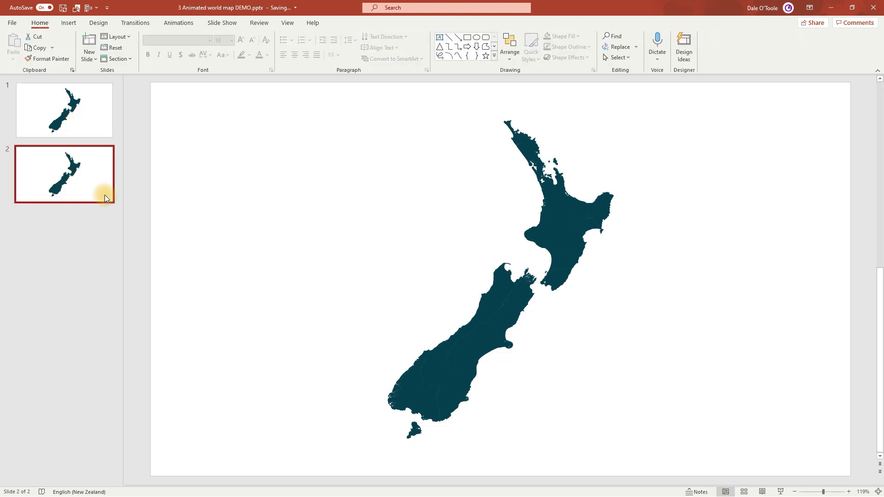
pyautogui.click(502, 343)
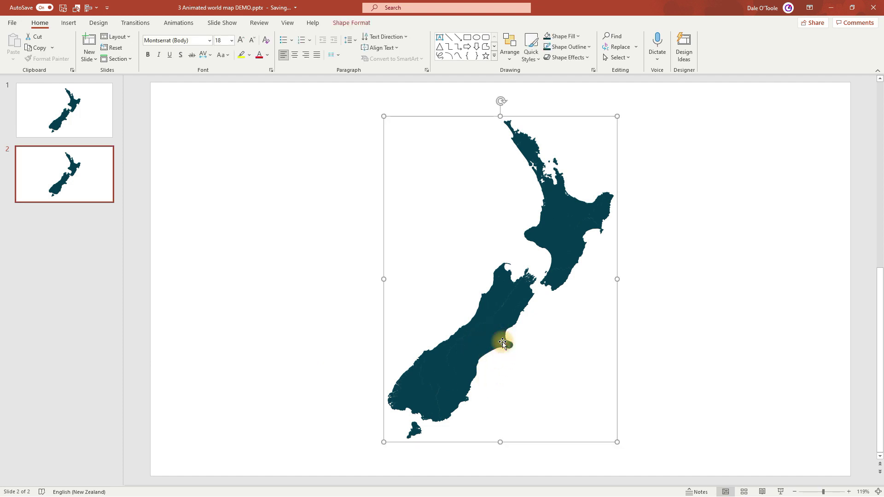
pyautogui.click(503, 343)
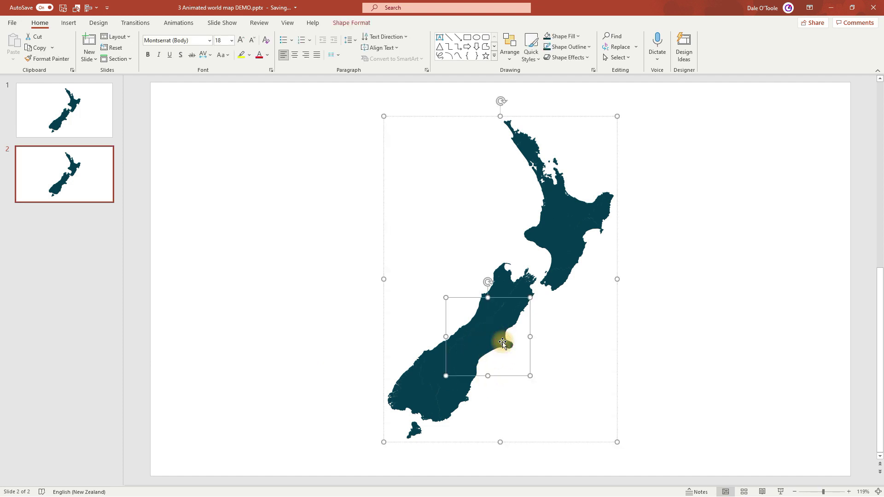
# Give Canterbury a pink fill and pink outline using the mini toolbar
pyautogui.rightClick(503, 343)
pyautogui.click(533, 362)
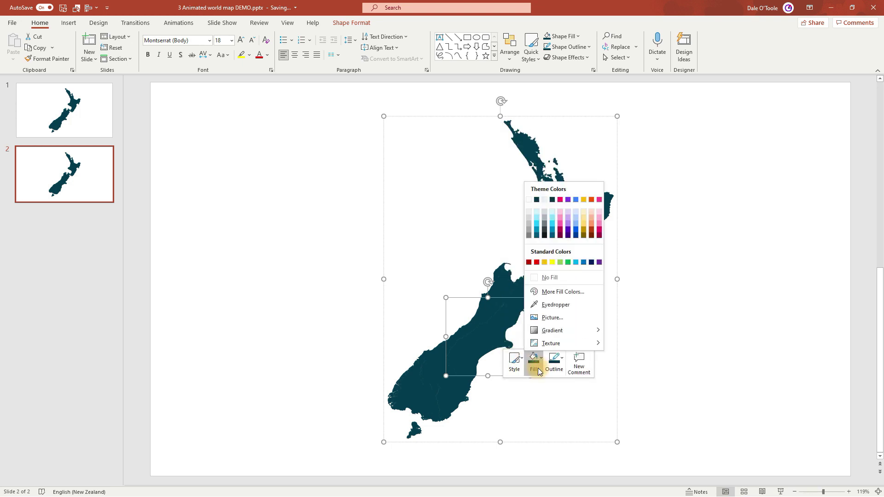
pyautogui.click(559, 199)
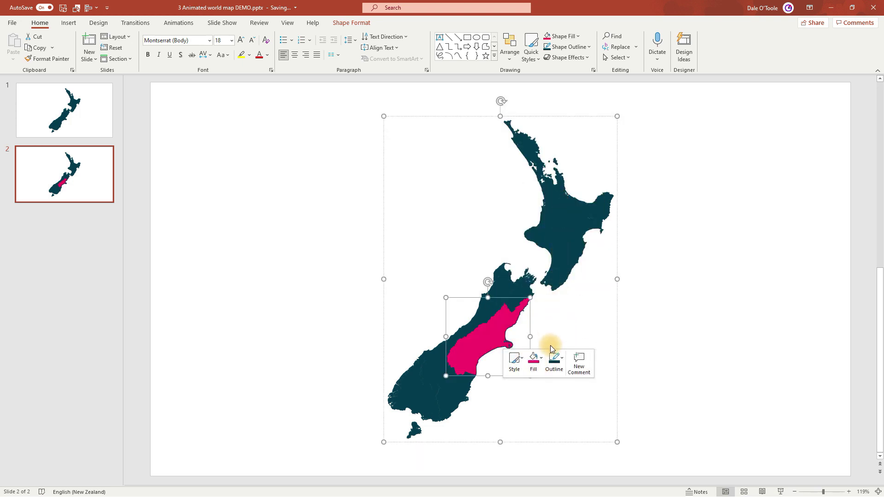
pyautogui.click(554, 359)
pyautogui.click(583, 216)
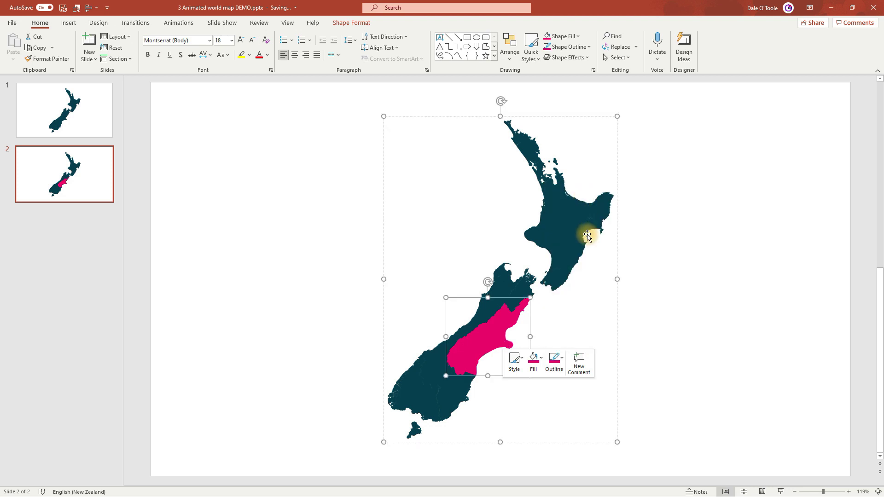
pyautogui.click(525, 344)
pyautogui.scroll(-7, 525, 345)
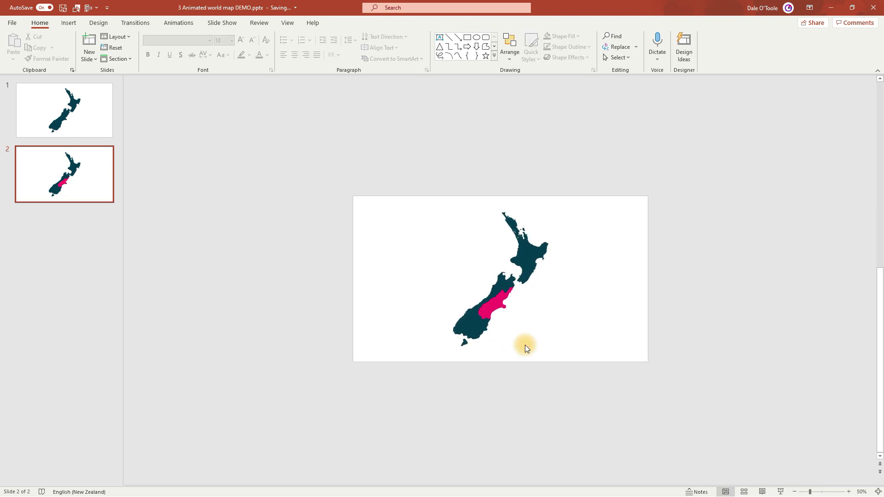
# Enlarge the slide 2 map from its corner and move it up so it overflows the slide
pyautogui.click(504, 306)
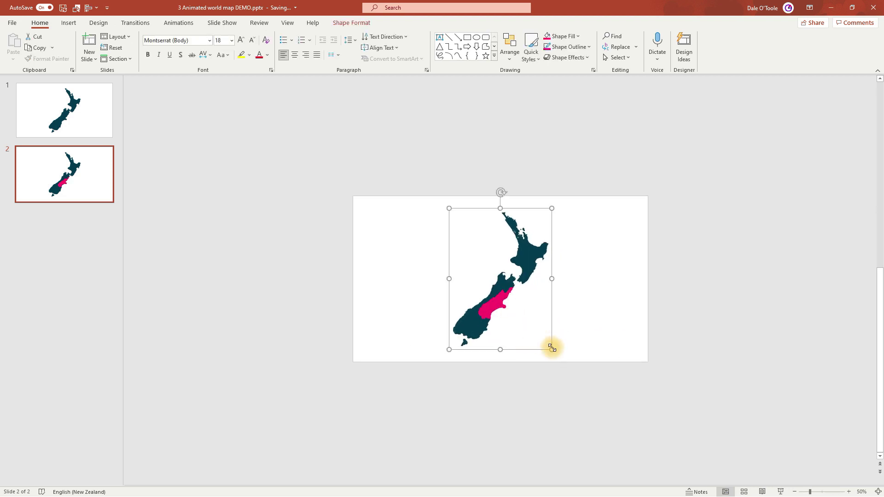
pyautogui.moveTo(552, 349); pyautogui.dragTo(591, 408)
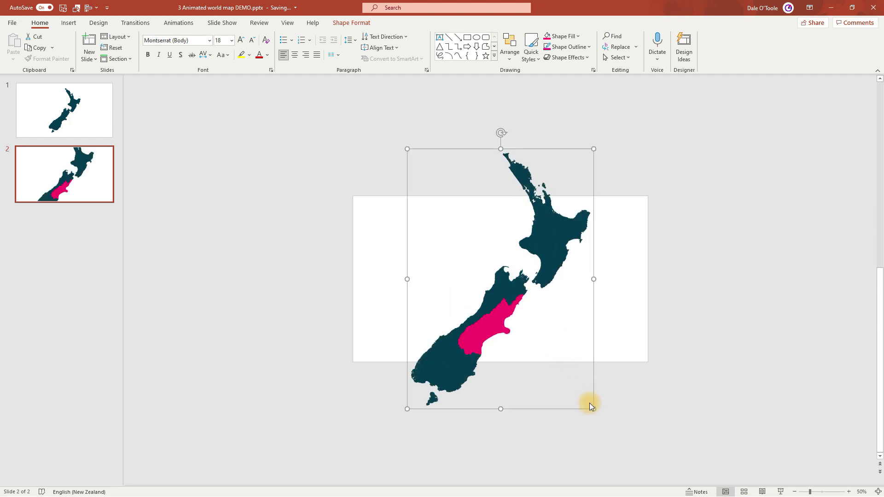
pyautogui.moveTo(493, 323); pyautogui.dragTo(497, 286)
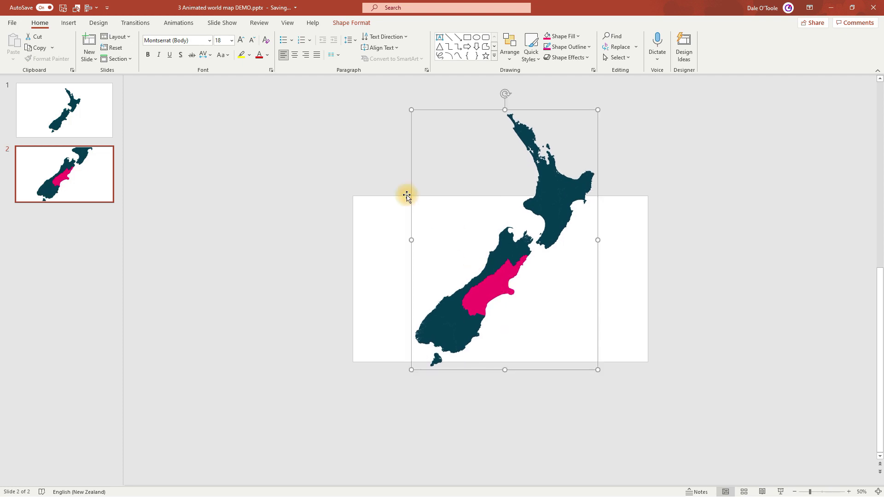
# Turn on View > Guides and nudge the map so Canterbury sits near centre
pyautogui.click(287, 24)
pyautogui.click(188, 58)
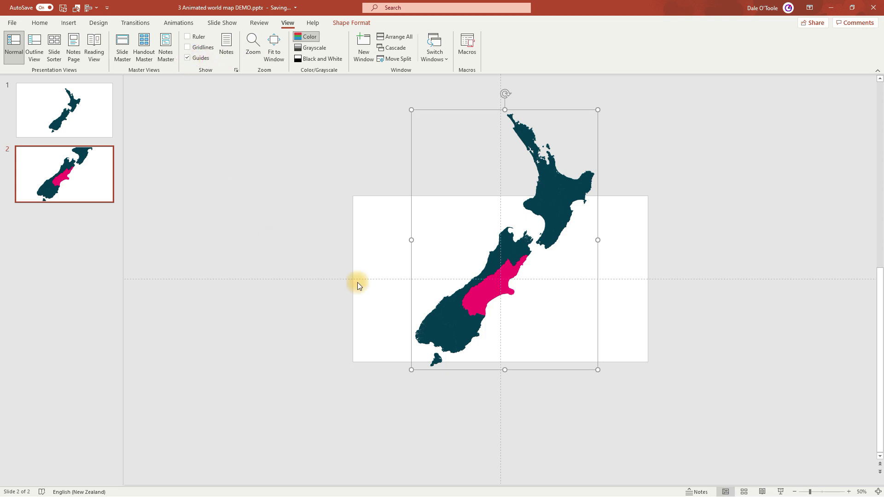
pyautogui.moveTo(488, 295)
pyautogui.mouseDown()
pyautogui.moveTo(482, 288)
pyautogui.moveTo(493, 286)
pyautogui.mouseUp()
pyautogui.scroll(3, 529, 315)
pyautogui.scroll(4, 606, 389)
pyautogui.scroll(-1, 613, 323)
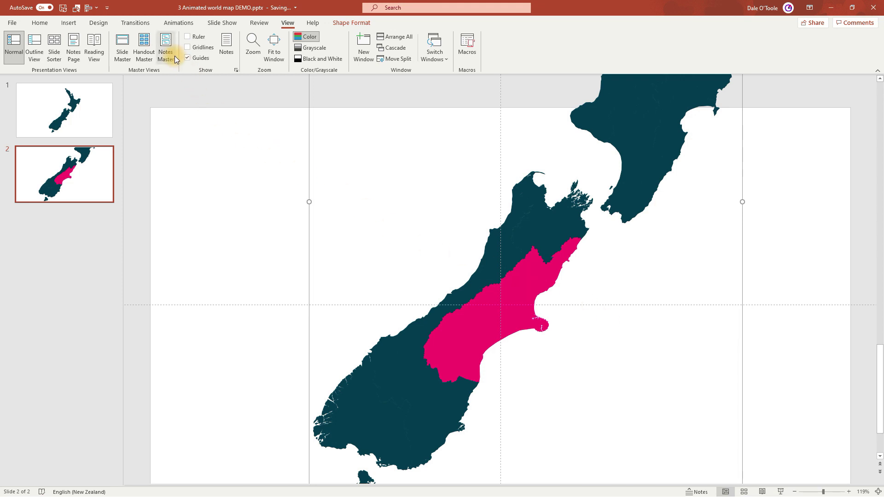
# Apply a Morph transition to slide 2 with a 01.25 duration and preview it
pyautogui.click(138, 22)
pyautogui.click(86, 51)
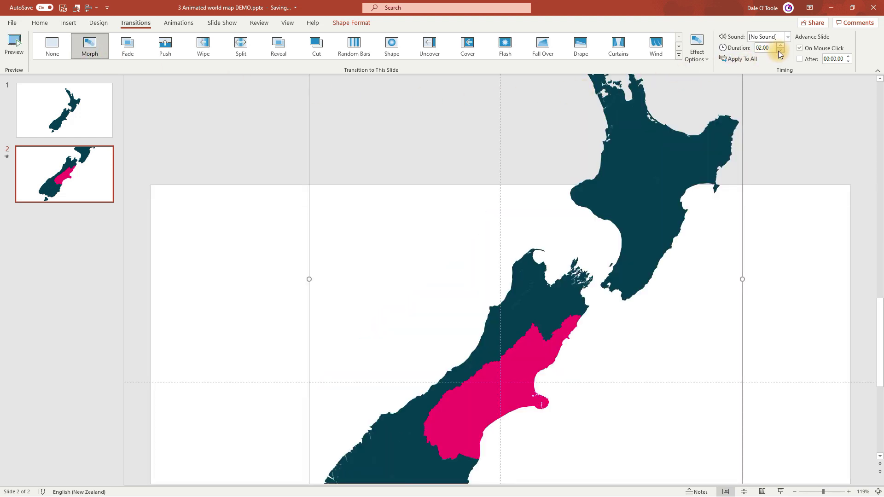
pyautogui.click(780, 51)
pyautogui.click(780, 52)
pyautogui.click(780, 52)
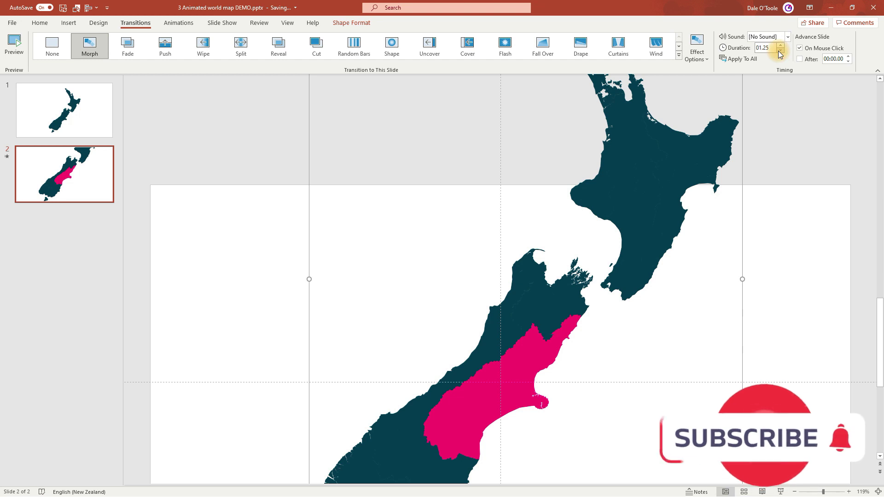
pyautogui.click(21, 51)
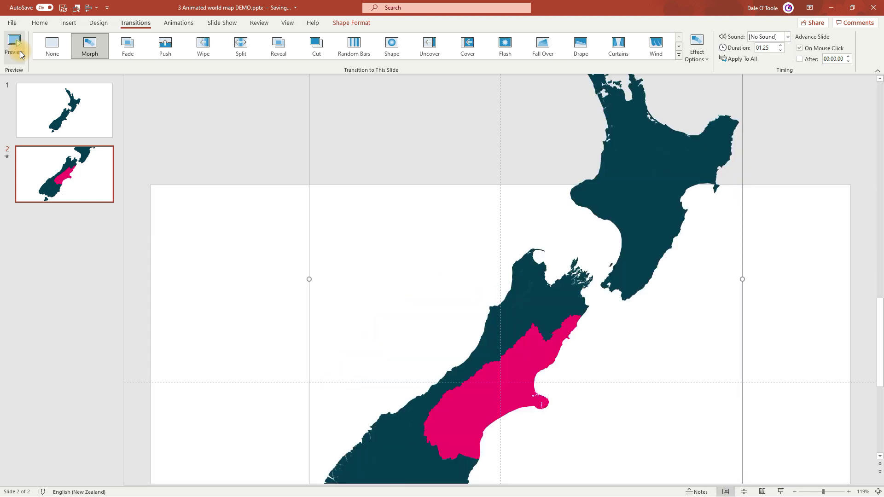
pyautogui.scroll(-3, 585, 286)
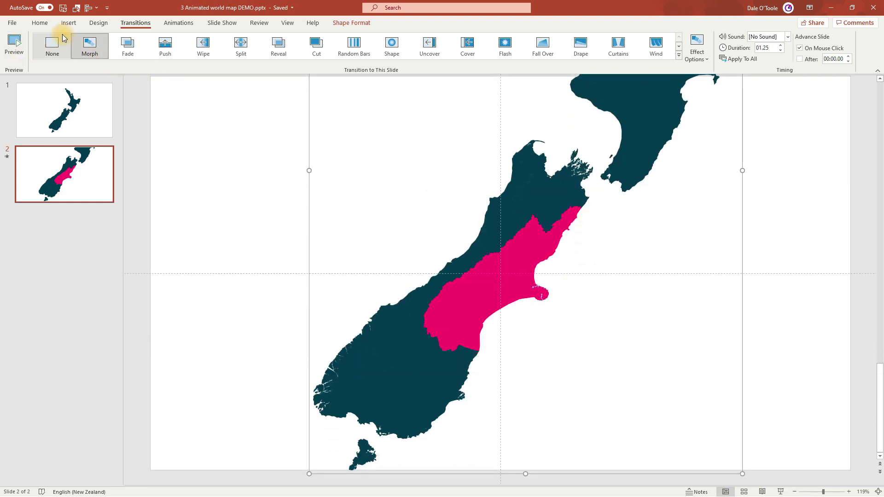
# Add a text box beside Canterbury reading 'Canterbury' over 'Population 628,600'
pyautogui.click(40, 23)
pyautogui.click(438, 39)
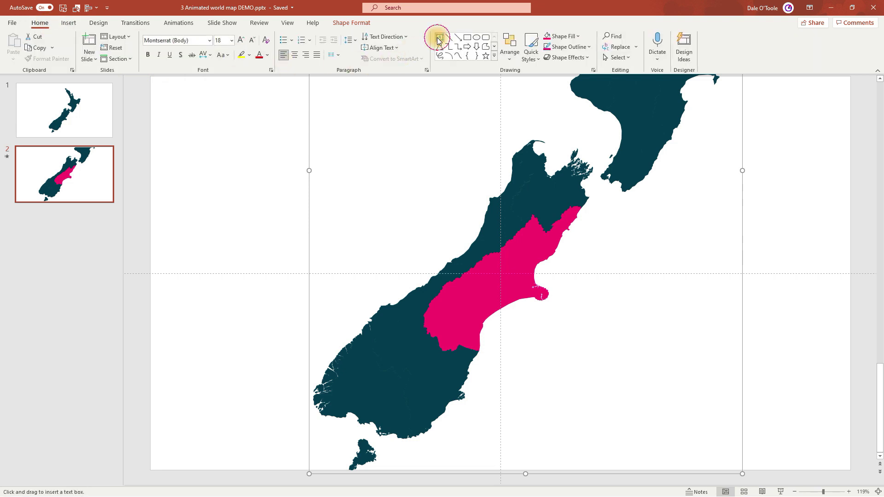
pyautogui.click(579, 290)
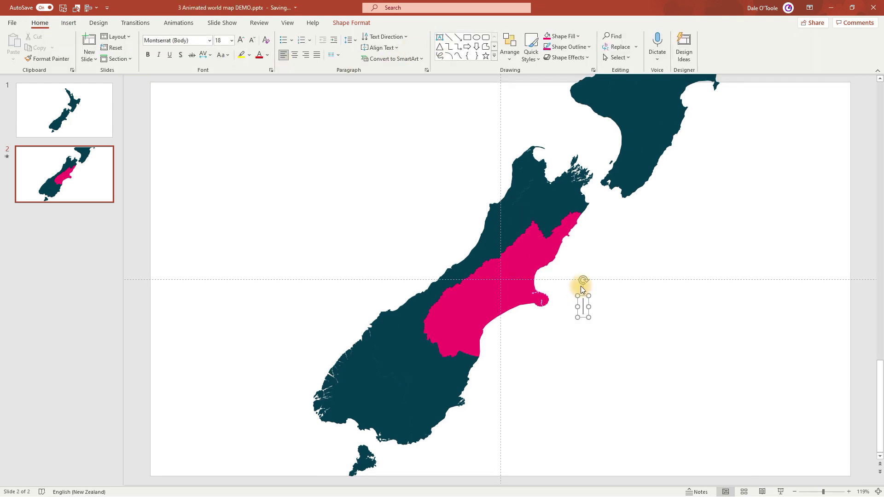
pyautogui.write('Canterbury')
pyautogui.press('Return')
pyautogui.write('Population 628')
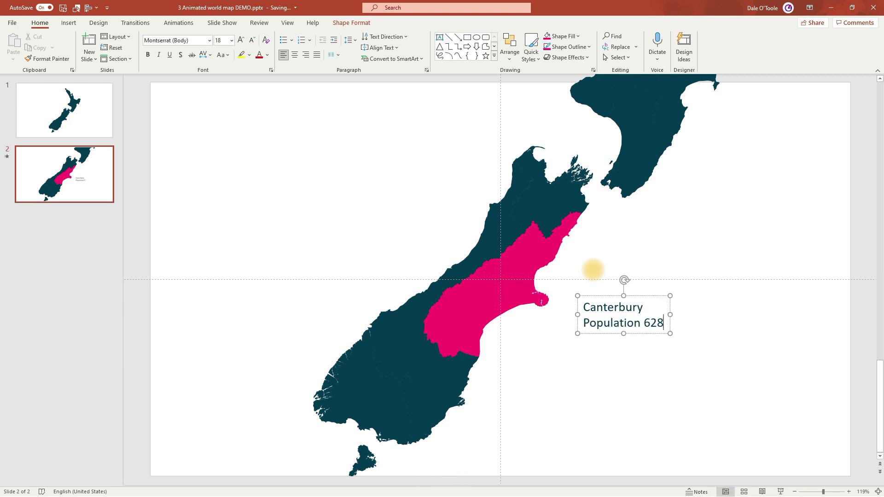
pyautogui.write(',600')
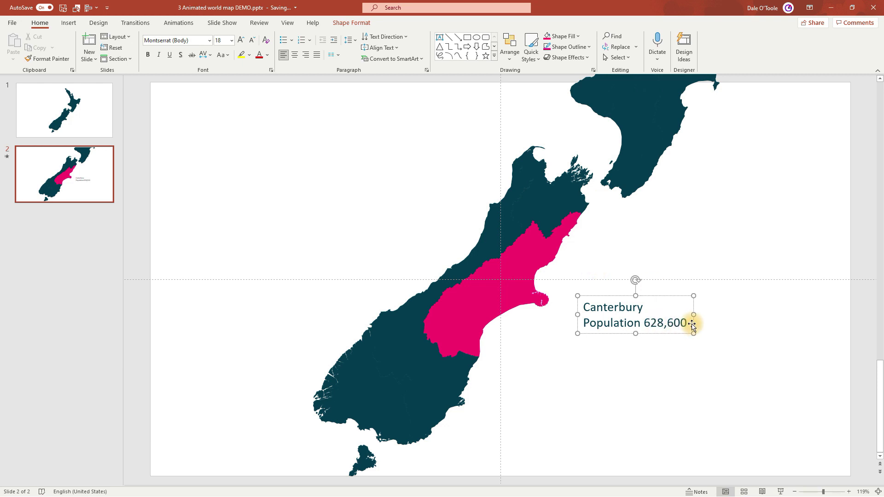
# Set the population line to 12 pt and select the whole label box
pyautogui.moveTo(693, 323); pyautogui.dragTo(590, 326)
pyautogui.click(652, 298)
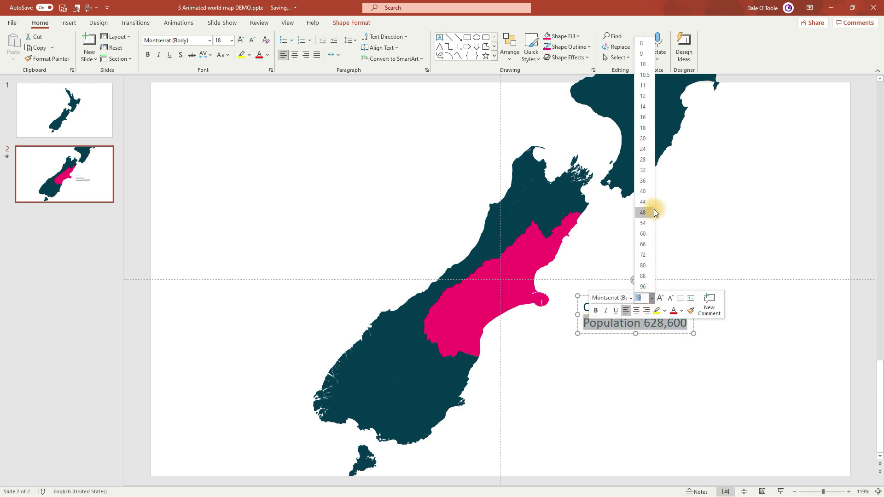
pyautogui.click(646, 96)
pyautogui.click(643, 245)
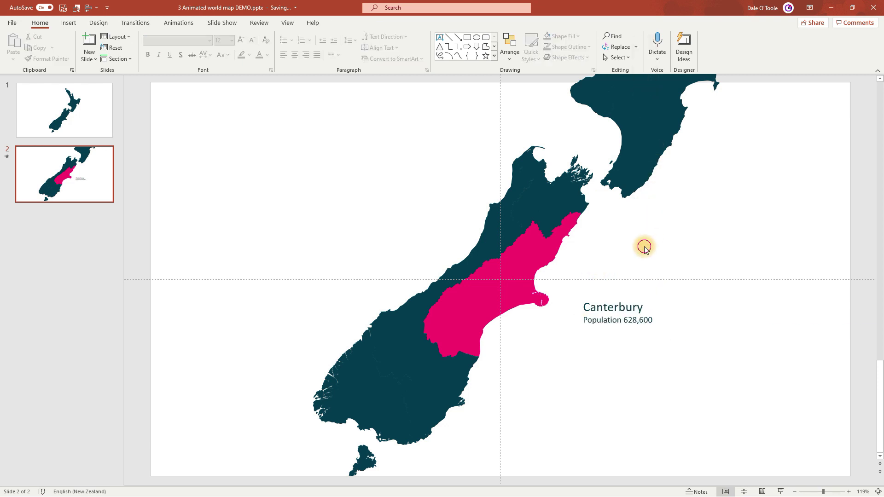
pyautogui.click(598, 296)
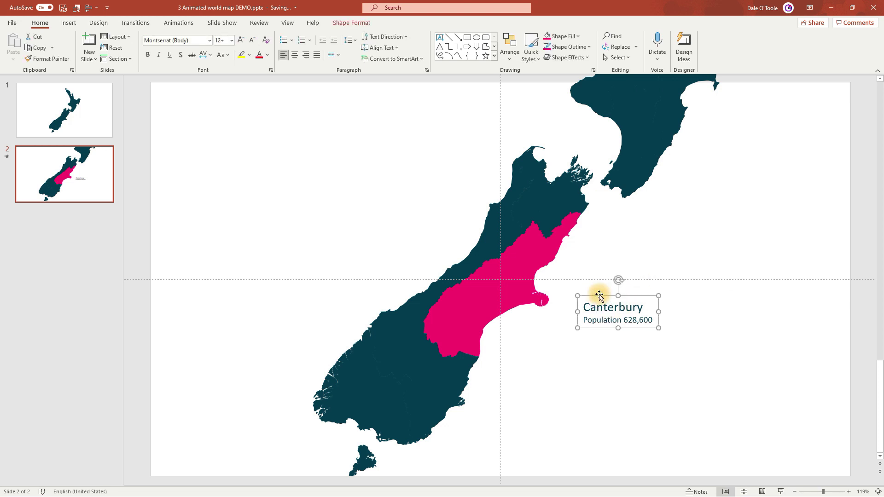
# Condense the Canterbury label's character spacing by 0.9 pt
pyautogui.click(209, 56)
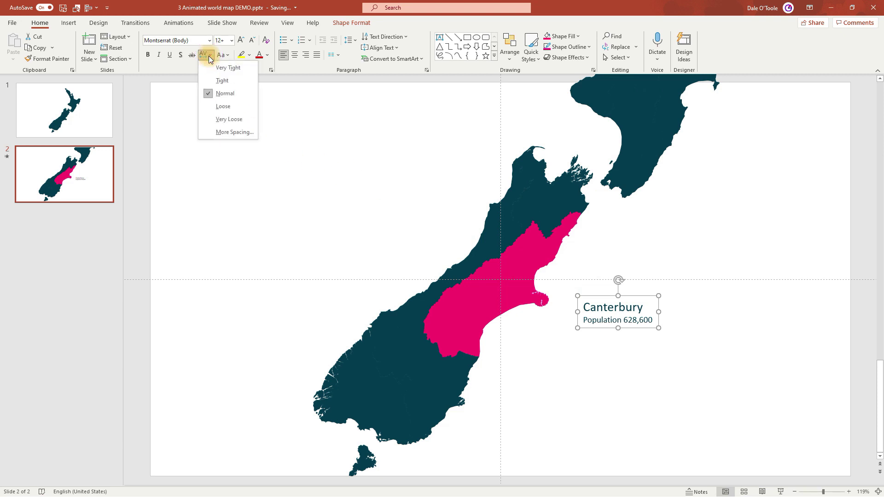
pyautogui.click(240, 131)
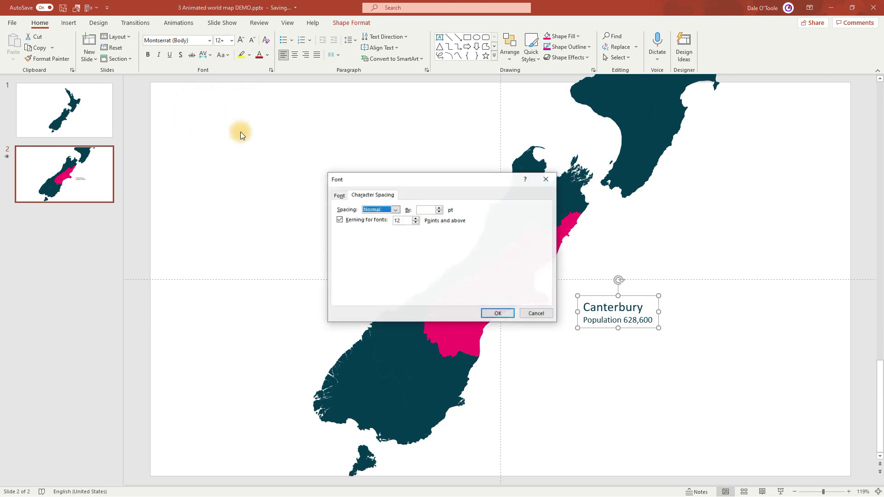
pyautogui.click(394, 209)
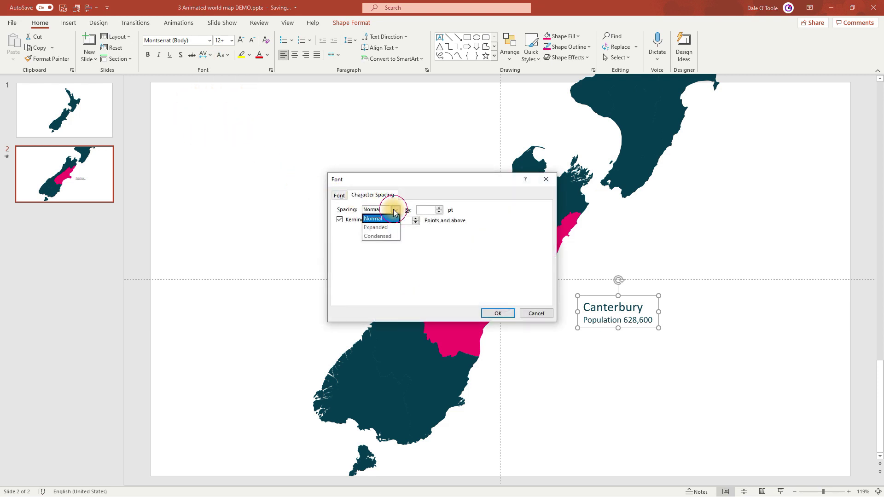
pyautogui.click(382, 236)
pyautogui.click(427, 210)
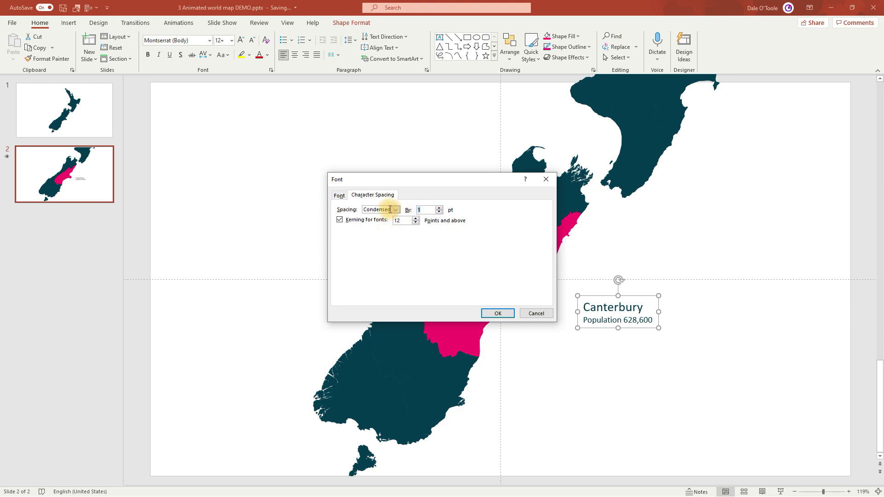
pyautogui.write('0.9')
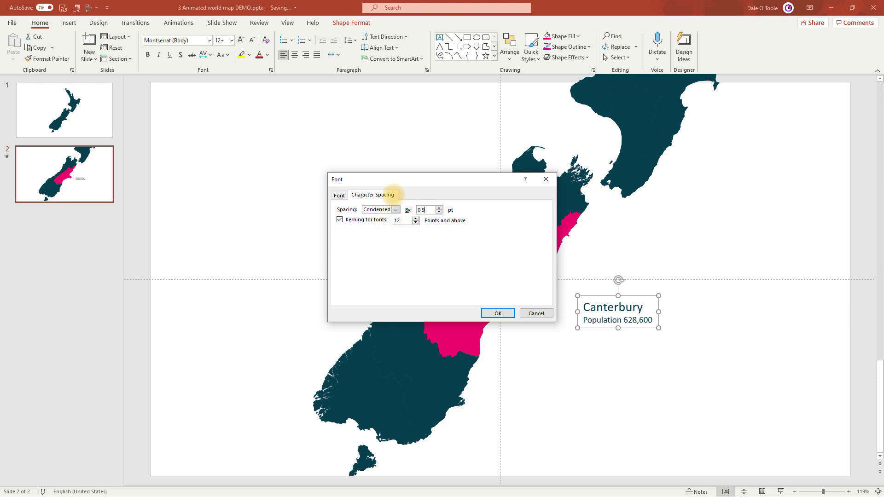
pyautogui.click(512, 313)
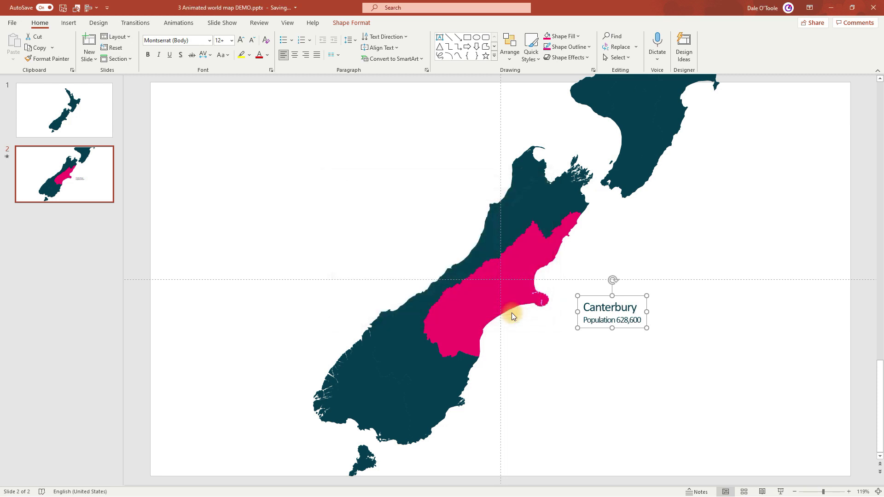
# Draw a thin pink bar with no outline left of the Canterbury text, spanning both lines
pyautogui.click(598, 341)
pyautogui.scroll(5, 601, 335)
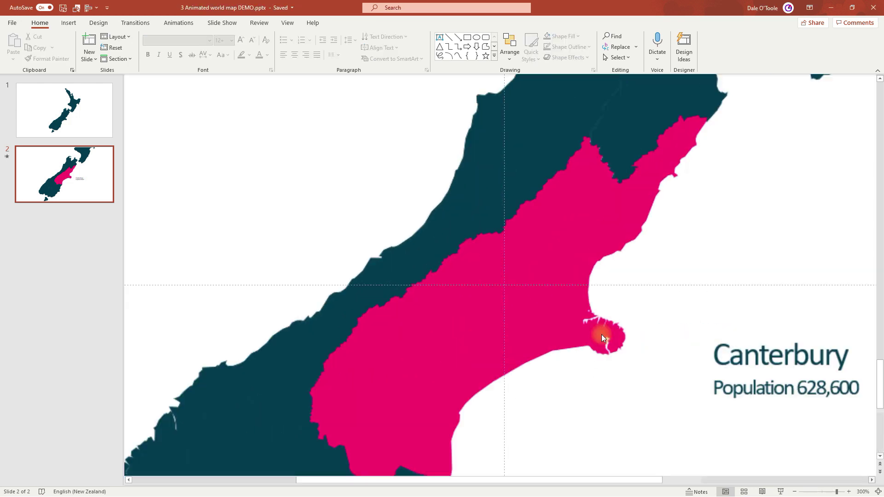
pyautogui.scroll(-1, 668, 405)
pyautogui.moveTo(589, 480); pyautogui.dragTo(644, 480)
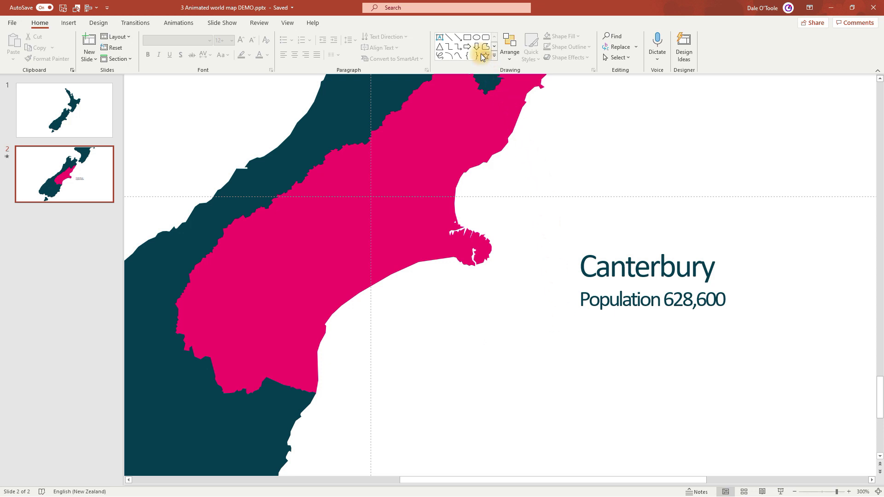
pyautogui.click(467, 37)
pyautogui.moveTo(559, 252); pyautogui.dragTo(568, 313)
pyautogui.moveTo(568, 315); pyautogui.dragTo(567, 315)
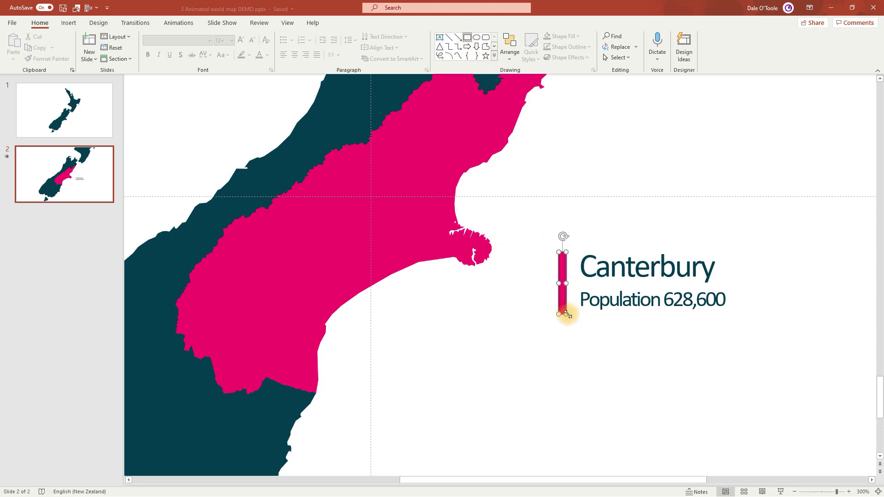
pyautogui.click(365, 47)
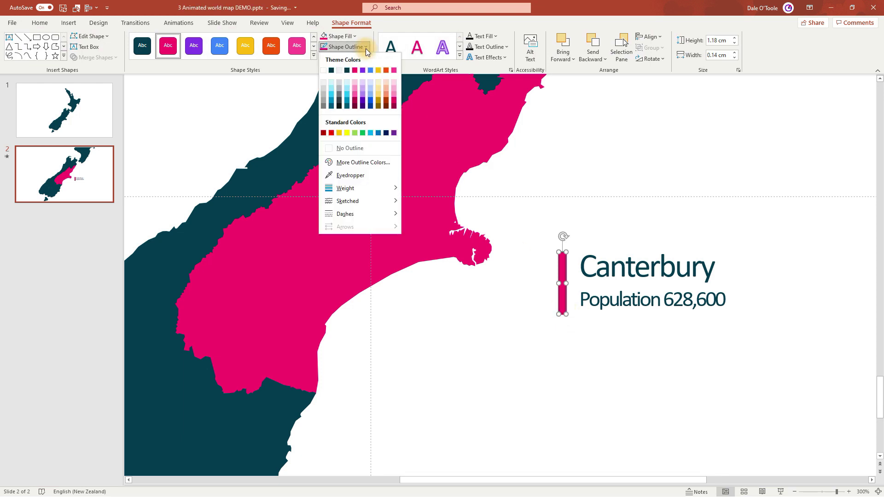
pyautogui.click(353, 147)
pyautogui.moveTo(564, 273); pyautogui.dragTo(564, 272)
# Group the pink bar and the Canterbury label into one object
pyautogui.click(706, 210)
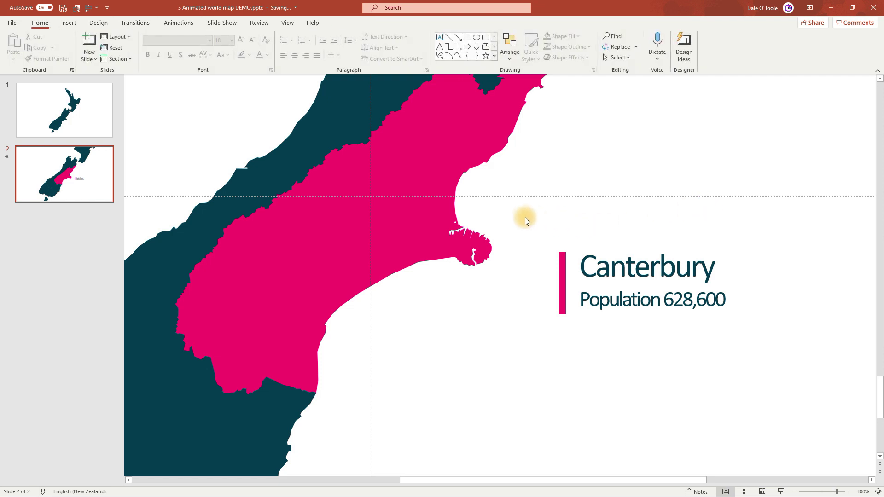
pyautogui.moveTo(520, 215); pyautogui.dragTo(789, 341)
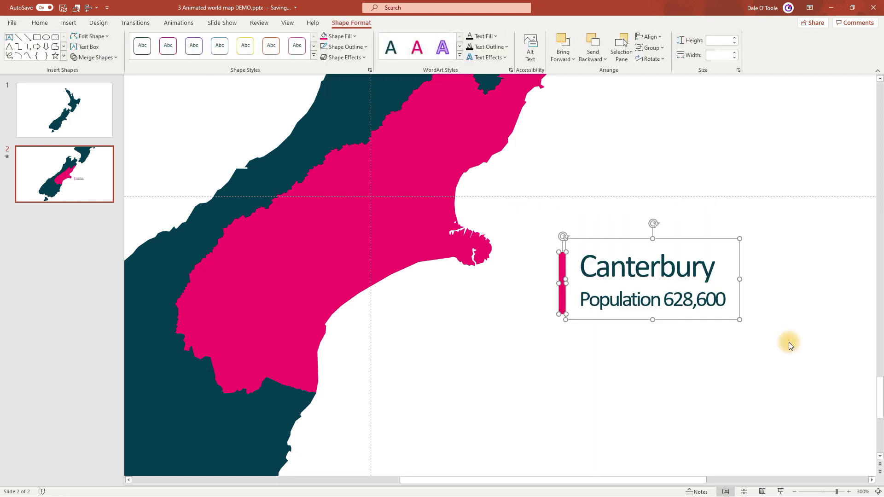
pyautogui.hotkey('ctrl', 'g')
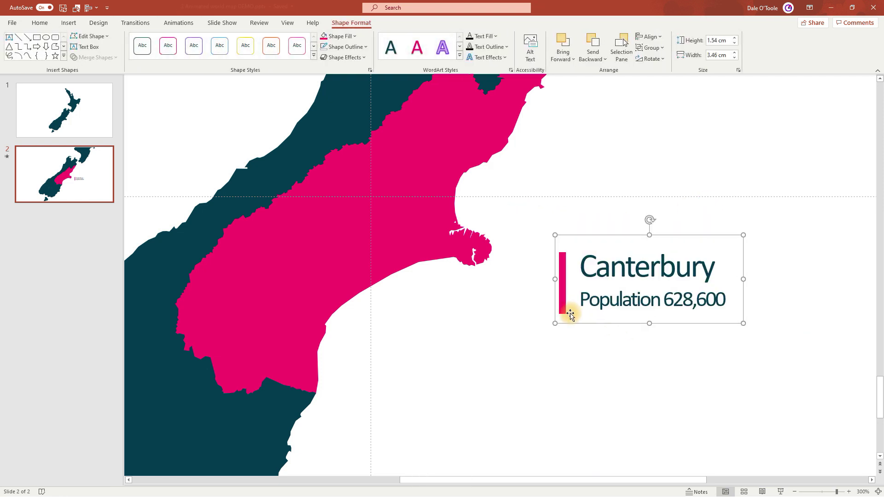
pyautogui.scroll(-5, 548, 307)
# Duplicate slide 2 as a new slide 3
pyautogui.scroll(-3, 548, 308)
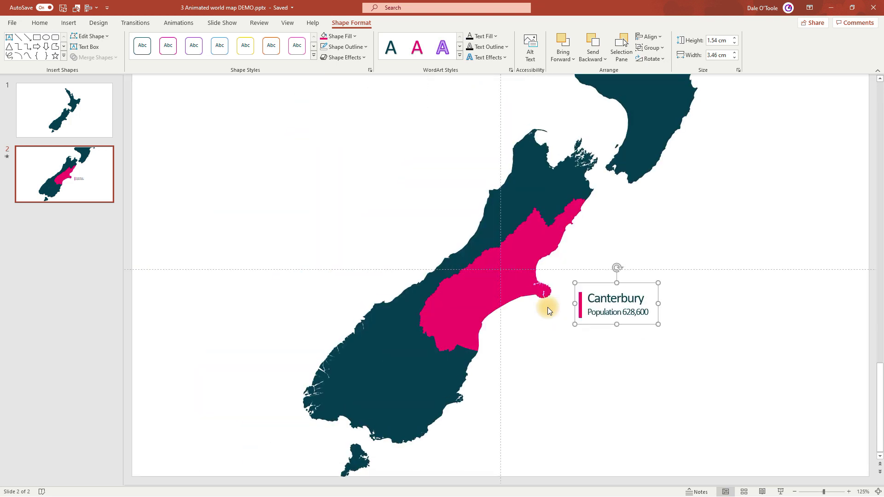
pyautogui.rightClick(90, 193)
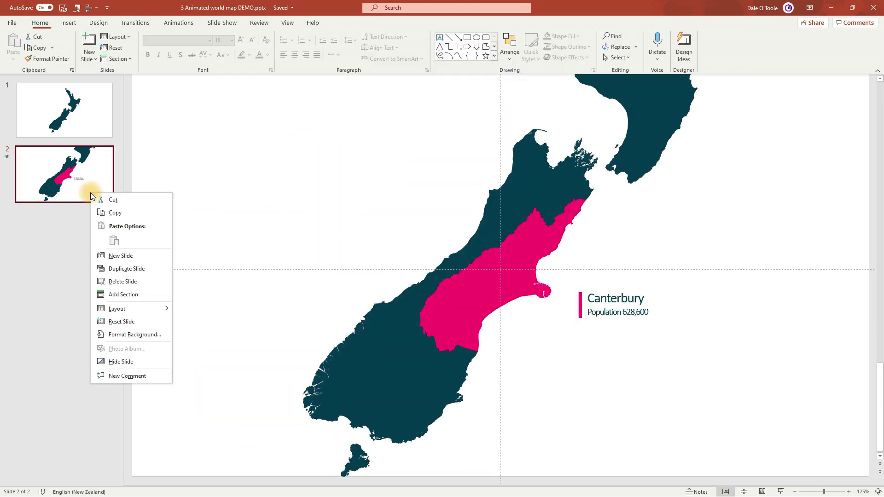
pyautogui.click(146, 268)
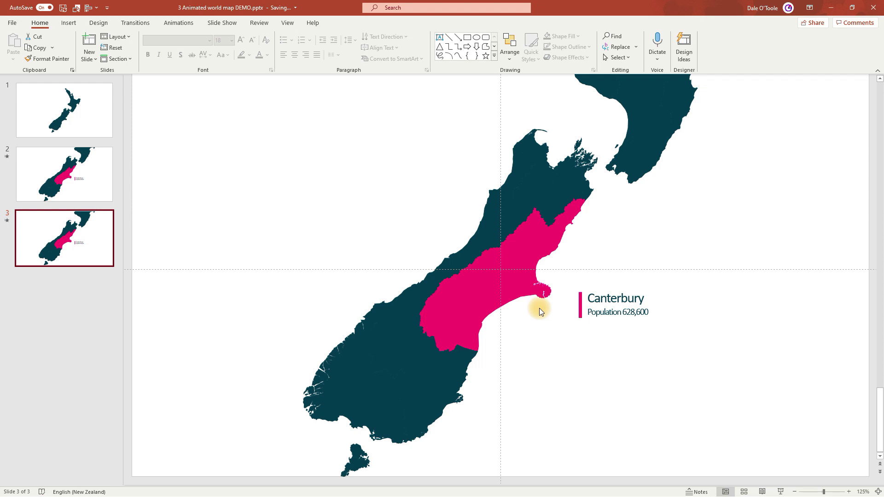
# On slide 3, give the Canterbury region a dark teal fill and dark teal outline
pyautogui.click(512, 274)
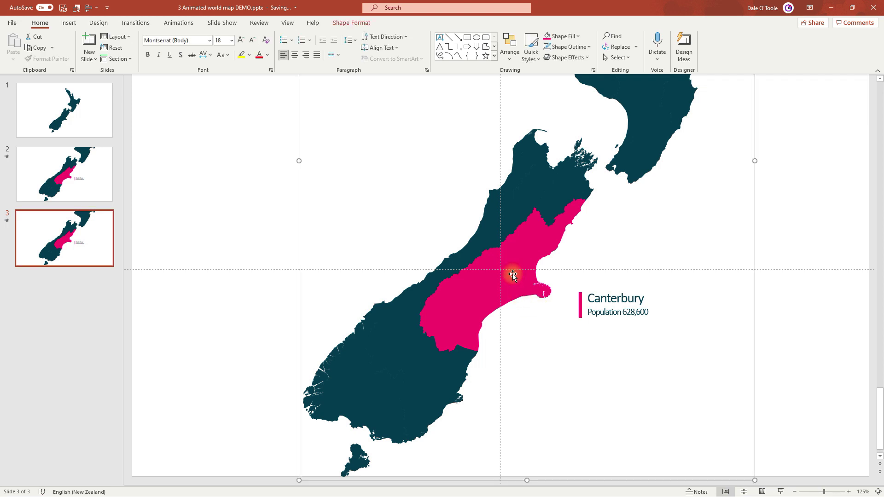
pyautogui.click(513, 275)
pyautogui.rightClick(512, 275)
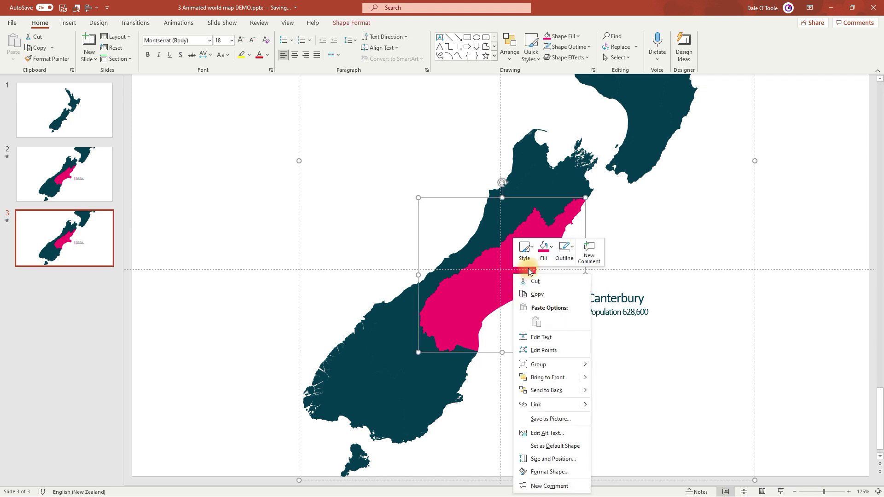
pyautogui.click(543, 250)
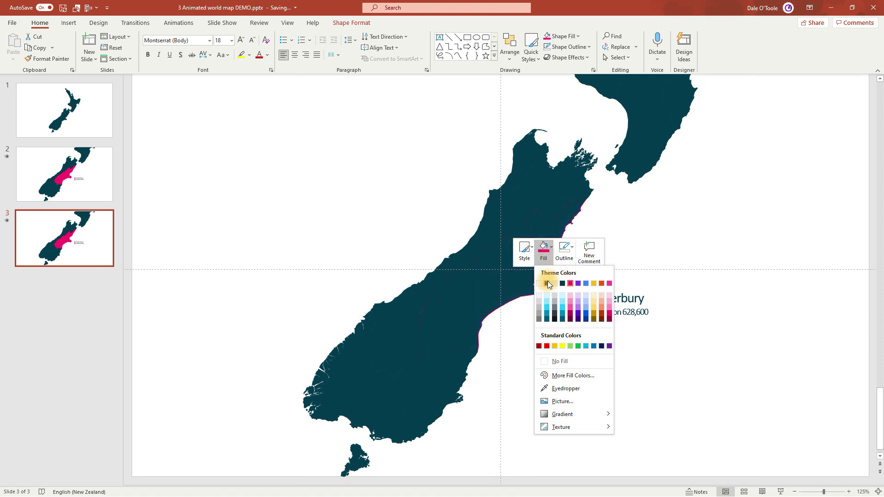
pyautogui.click(547, 283)
pyautogui.click(564, 250)
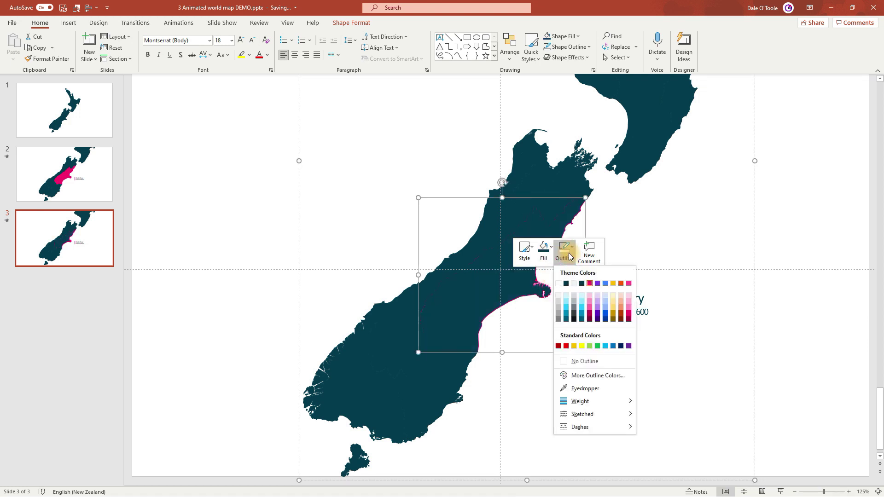
pyautogui.click(566, 284)
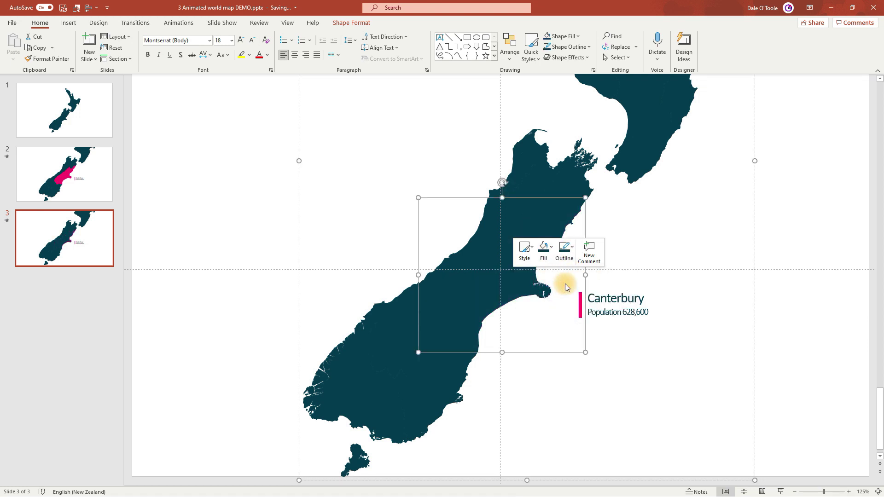
pyautogui.click(670, 236)
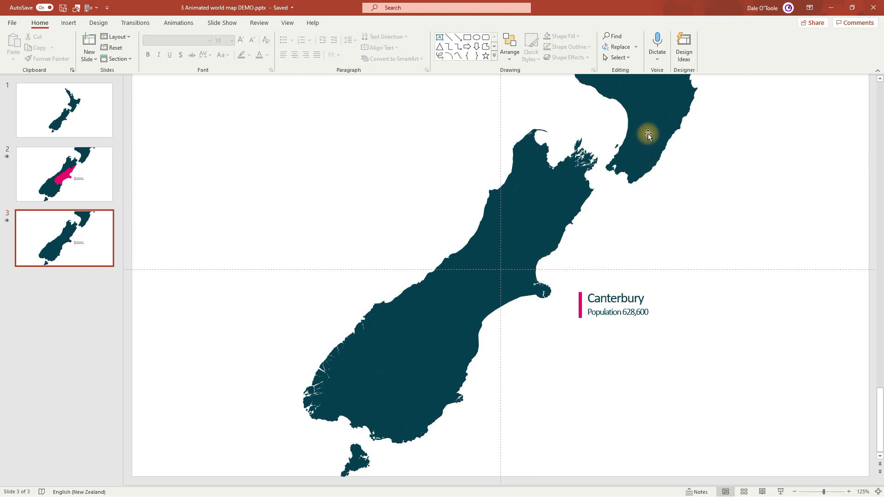
# Give the Hawke's Bay region a pink fill and matching pink outline
pyautogui.moveTo(656, 122); pyautogui.dragTo(479, 317)
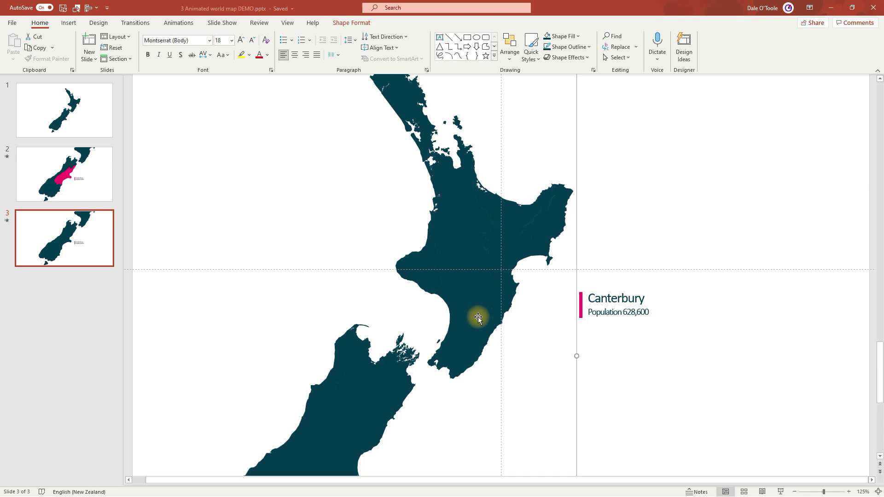
pyautogui.click(507, 265)
pyautogui.rightClick(507, 266)
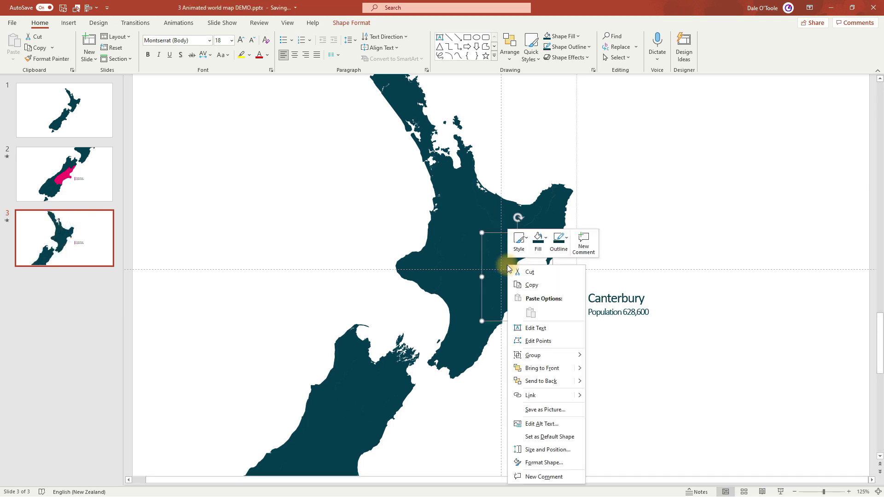
pyautogui.click(545, 237)
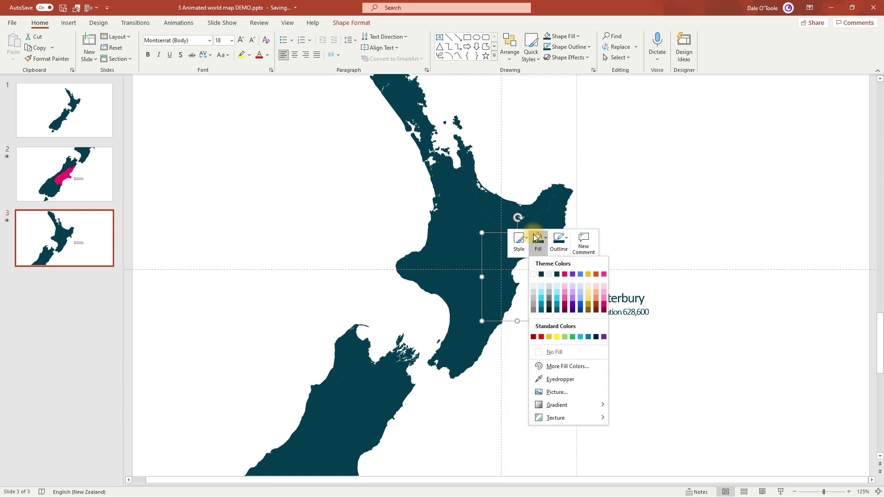
pyautogui.click(563, 272)
pyautogui.click(561, 249)
pyautogui.click(582, 272)
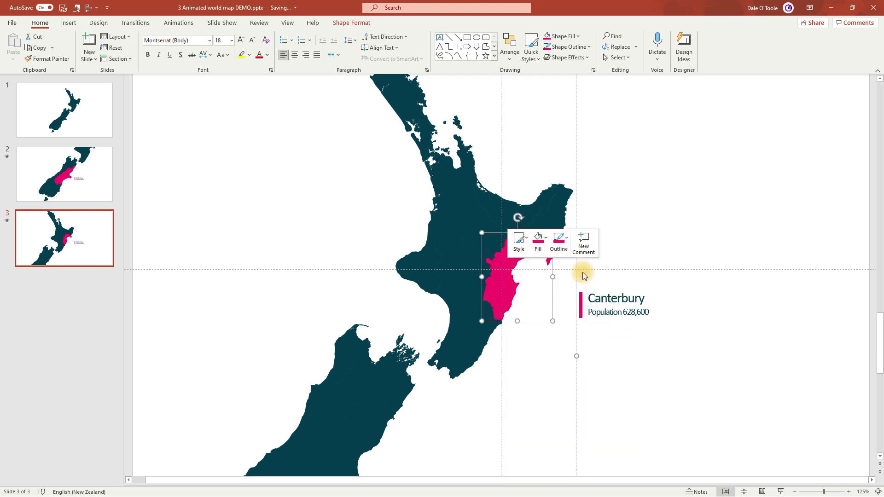
pyautogui.click(667, 251)
pyautogui.click(512, 300)
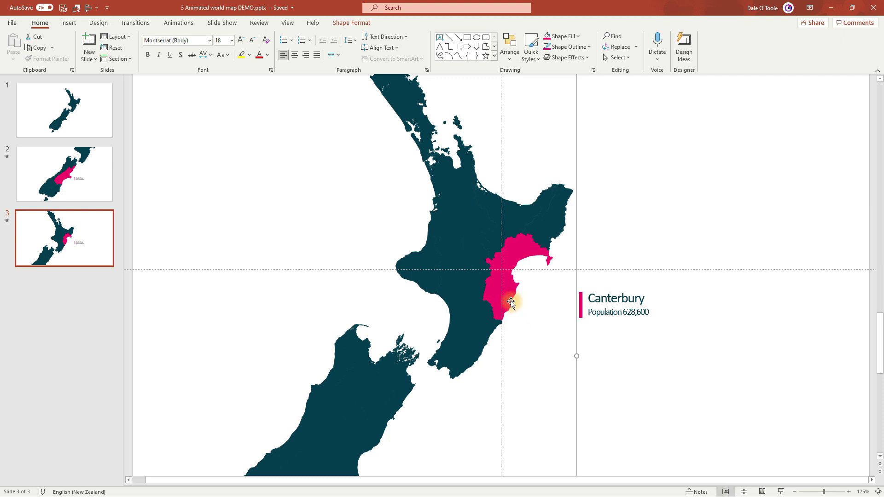
# Move the label beside Hawke's Bay and change it to 'Hawke's Bay', Population 178,600
pyautogui.click(606, 320)
pyautogui.moveTo(606, 317); pyautogui.dragTo(601, 279)
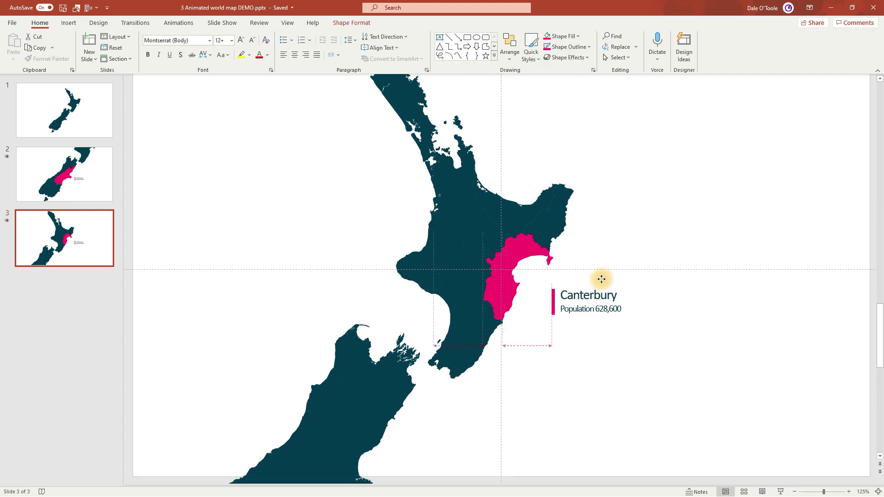
pyautogui.doubleClick(581, 297)
pyautogui.write("Hawke's Bay")
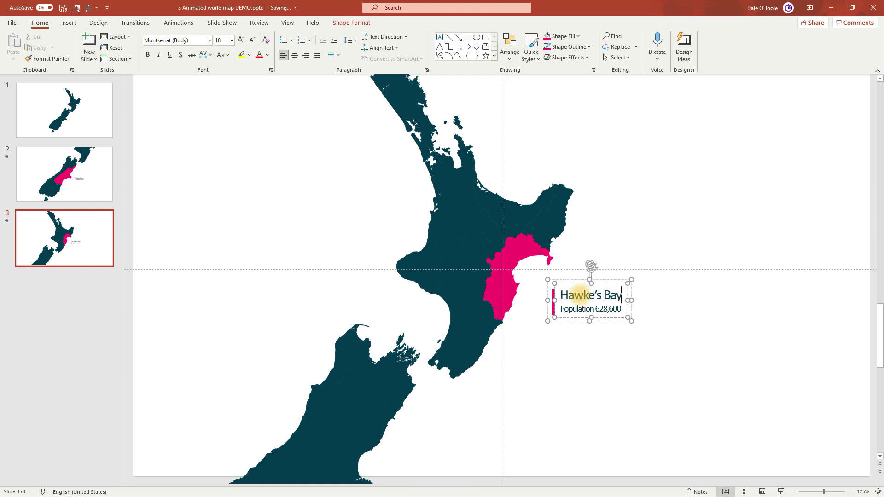
pyautogui.doubleClick(601, 309)
pyautogui.write('178')
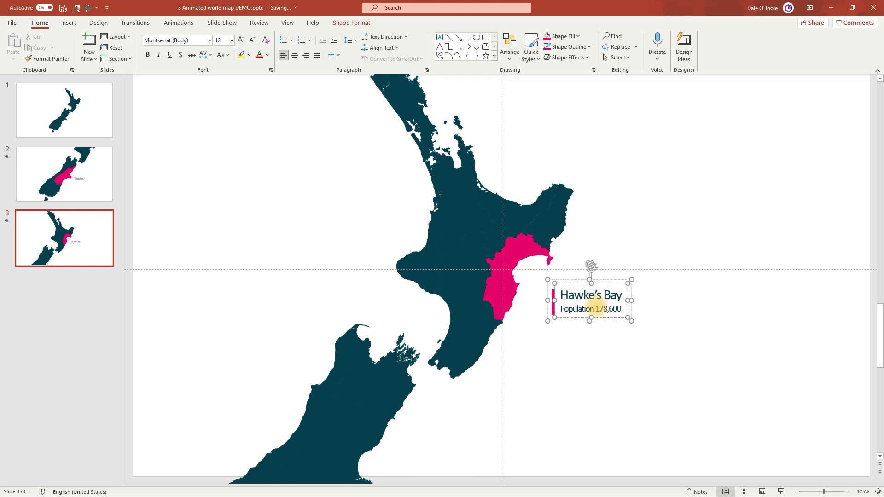
pyautogui.click(697, 314)
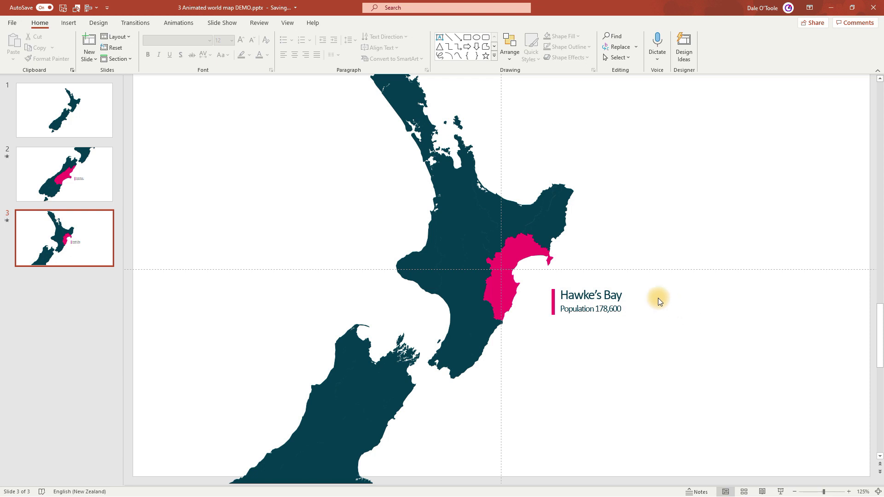
# Preview slide 3's Morph and switch its effect to Characters, duration 02.00
pyautogui.click(135, 23)
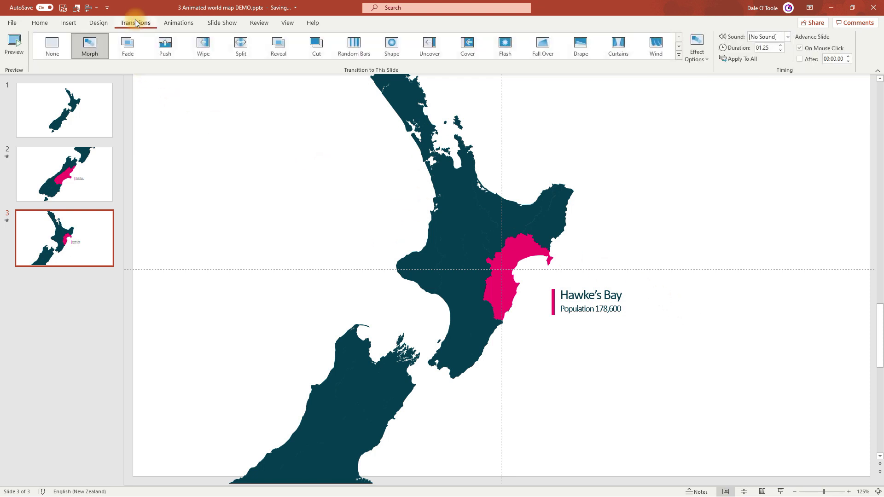
pyautogui.click(14, 44)
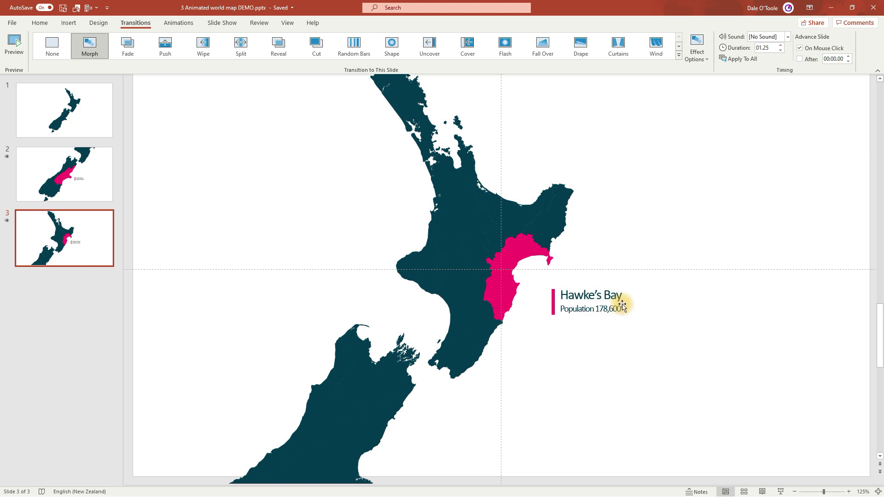
pyautogui.click(705, 62)
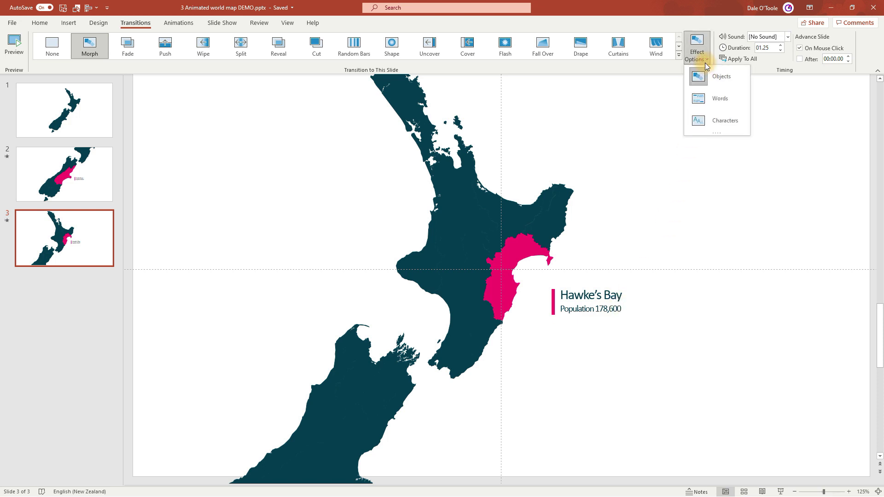
pyautogui.click(709, 122)
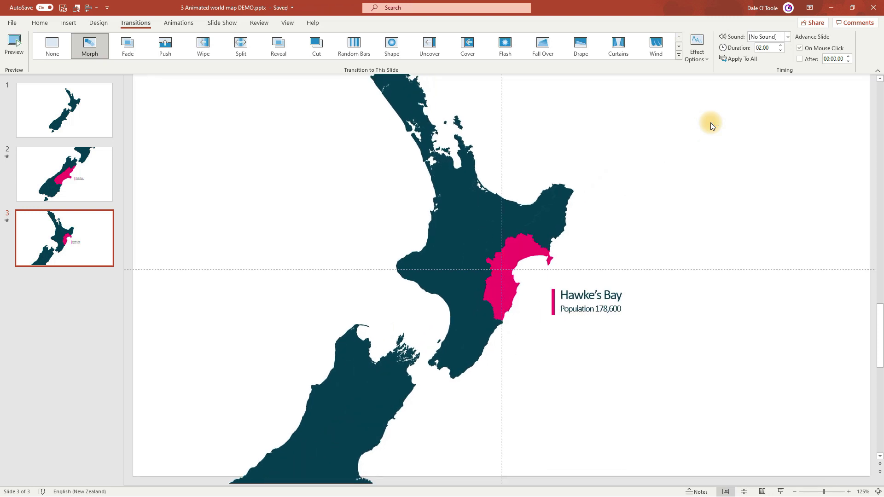
# Ungroup the Hawke's Bay label into its pink bar and text box on slide 3
pyautogui.click(581, 289)
pyautogui.click(579, 280)
pyautogui.hotkey('ctrl', 'shift', 'g')
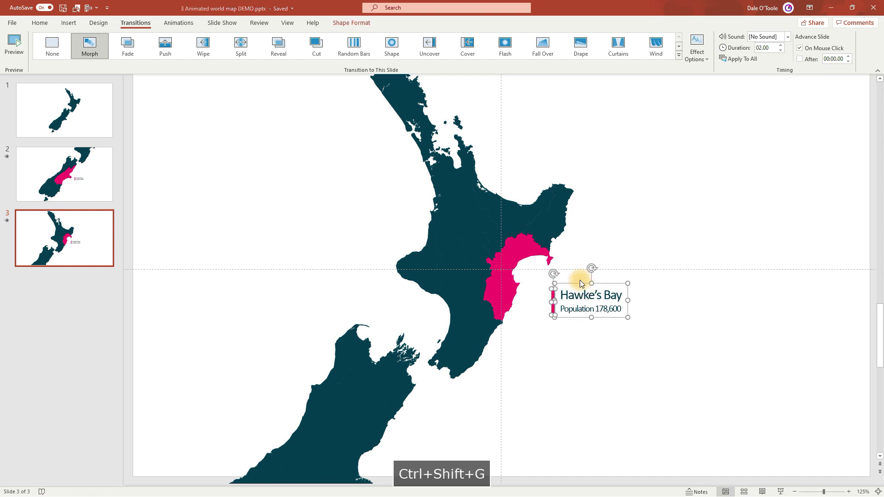
# Ungroup the Canterbury label on slide 2, then preview slide 3's Morph again
pyautogui.click(105, 185)
pyautogui.click(600, 292)
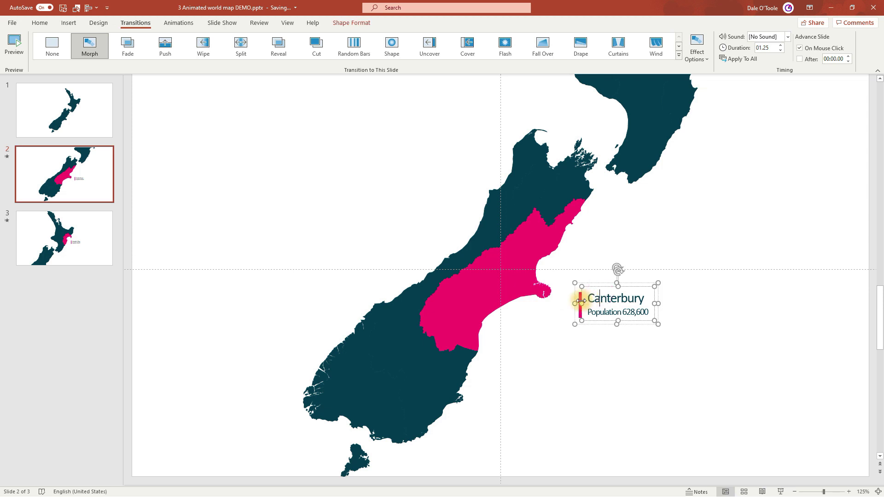
pyautogui.click(581, 284)
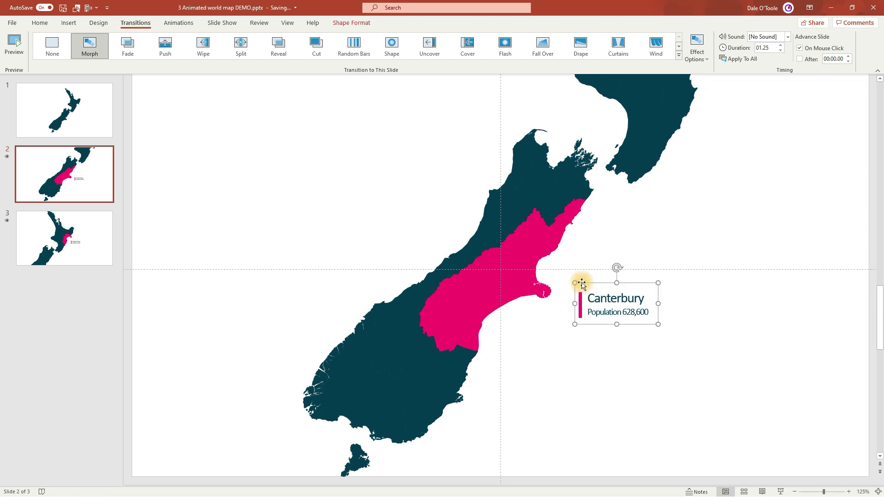
pyautogui.hotkey('ctrl', 'shift', 'g')
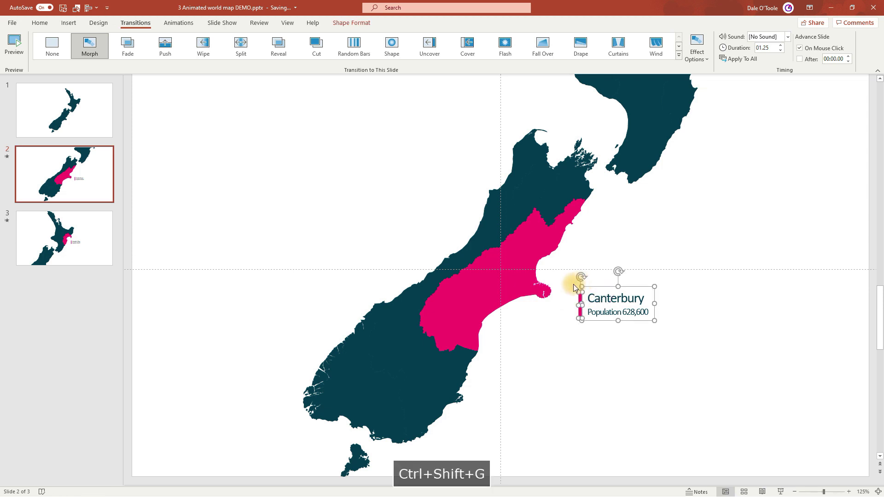
pyautogui.click(109, 245)
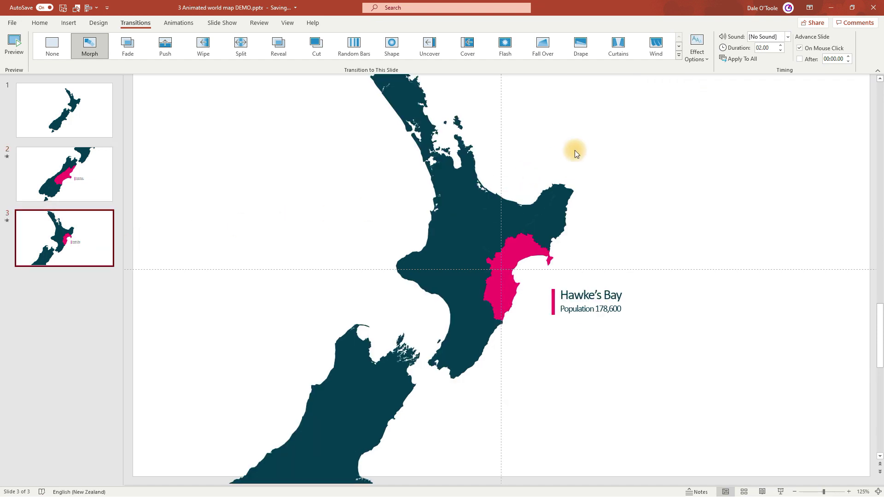
pyautogui.click(18, 48)
# Duplicate the full-map slide 1 and move the copy to the end as slide 4
pyautogui.hotkey('alt', 's')
pyautogui.click(97, 119)
pyautogui.rightClick(95, 123)
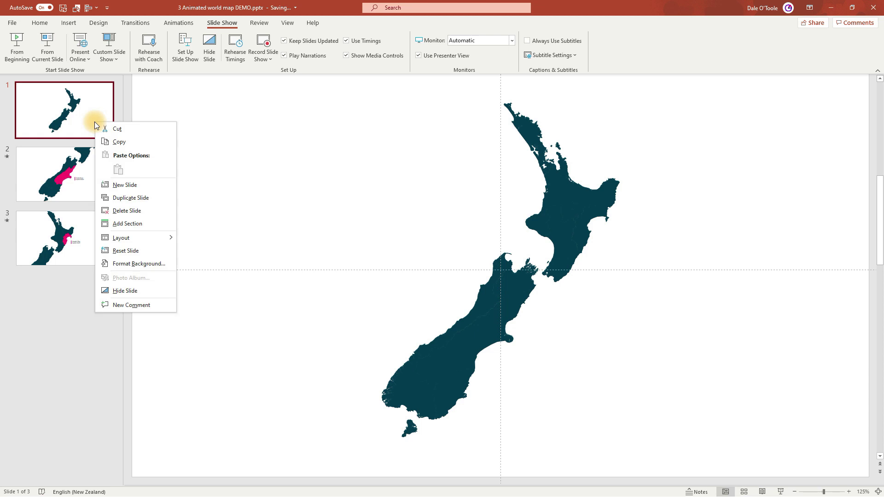
pyautogui.click(121, 196)
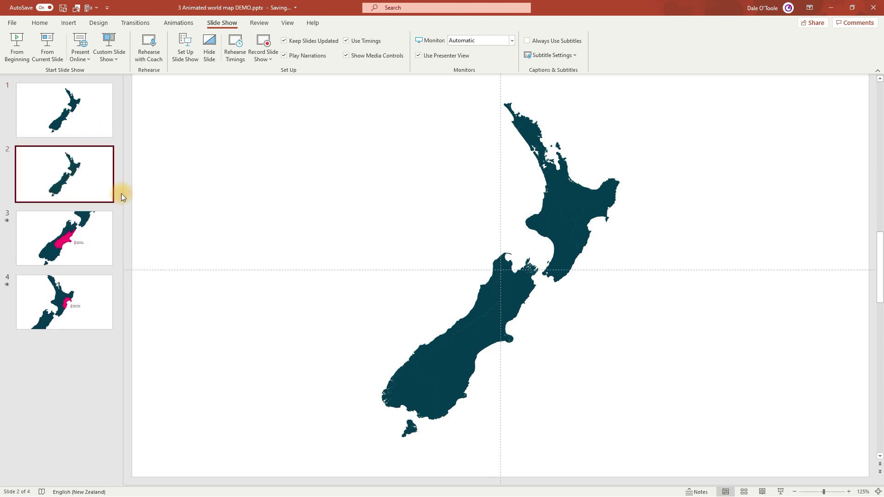
pyautogui.moveTo(101, 164); pyautogui.dragTo(100, 308)
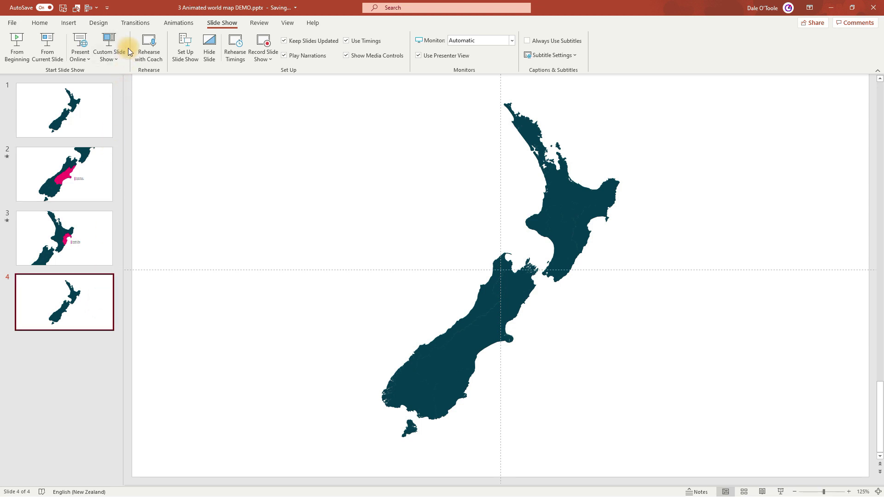
# Give slide 4 a Morph transition lasting 01.50 seconds
pyautogui.click(134, 24)
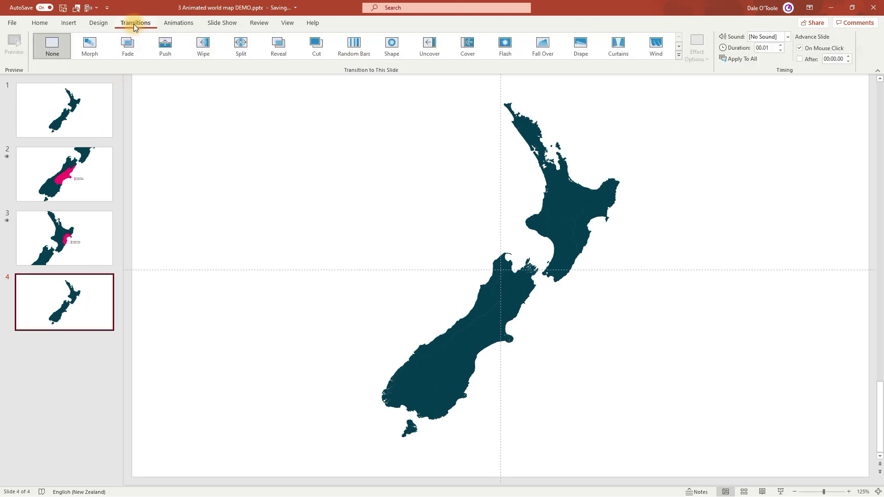
pyautogui.click(84, 52)
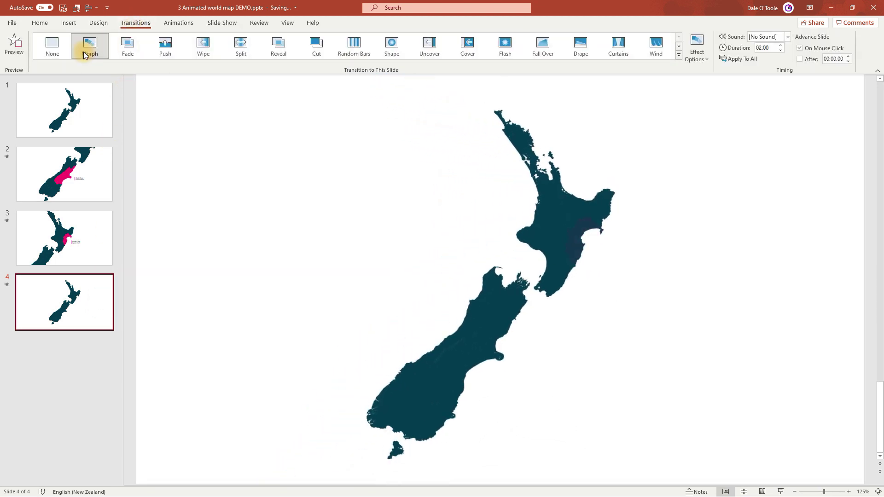
pyautogui.click(779, 50)
pyautogui.click(779, 51)
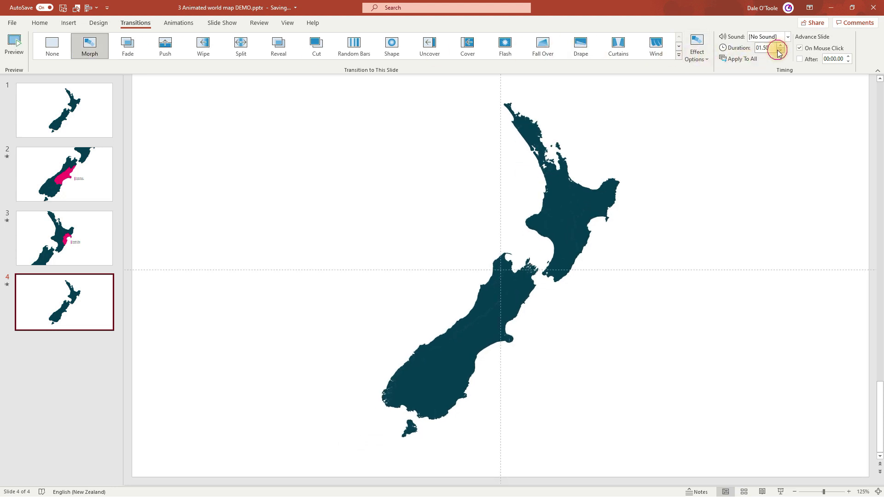